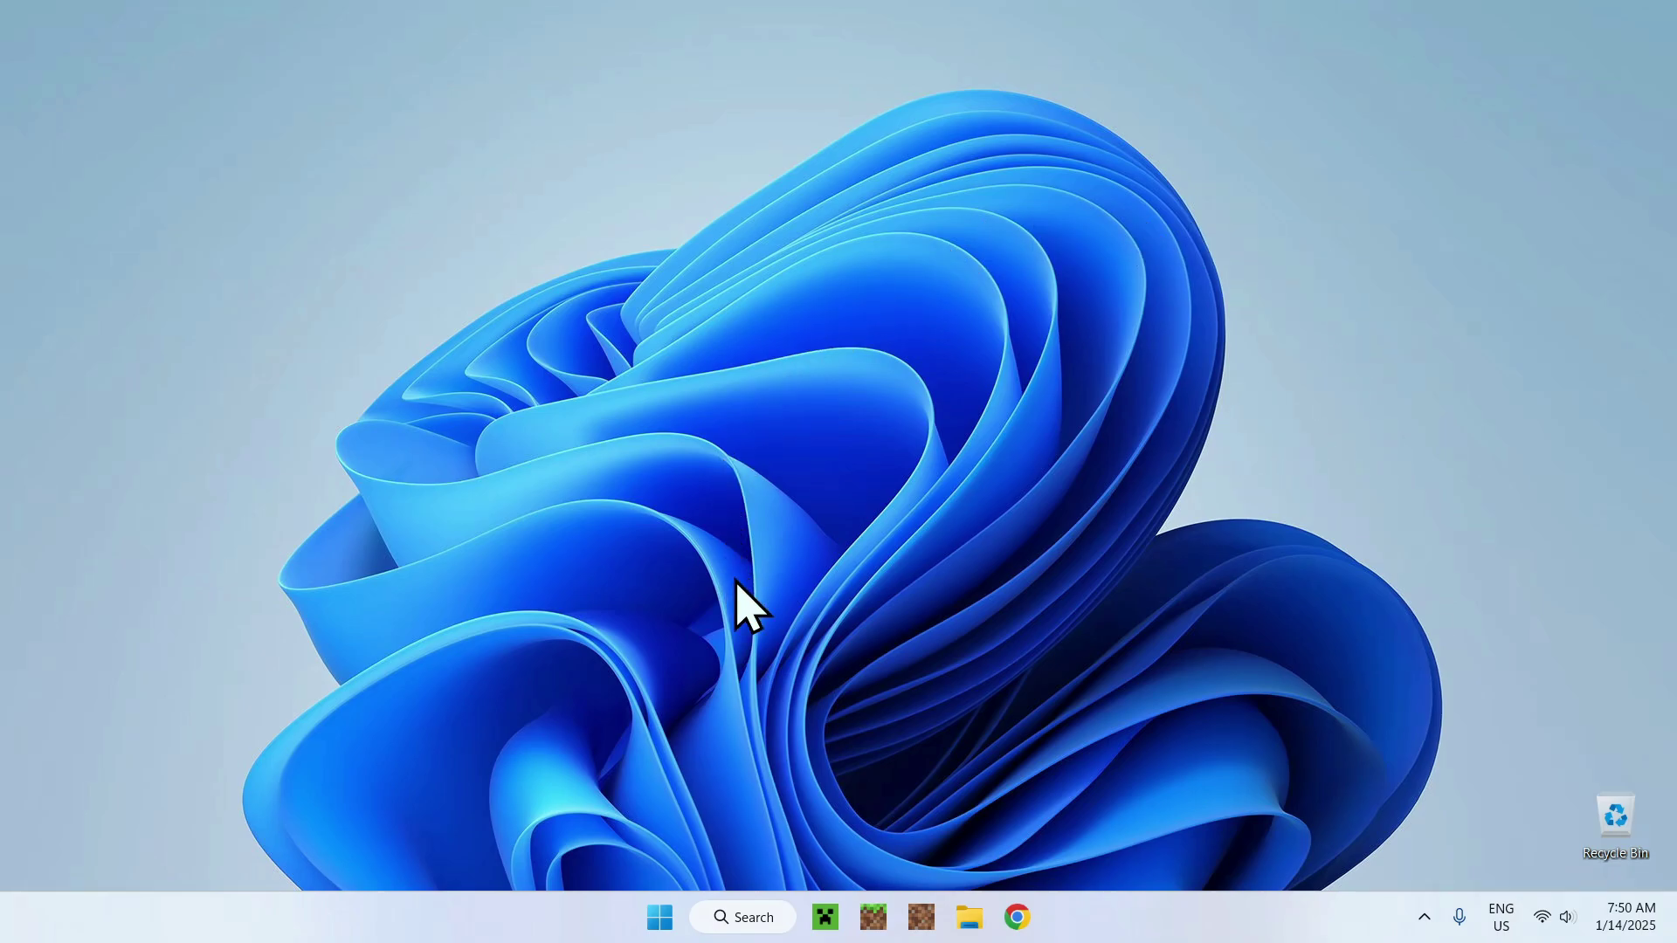
# Step: Launch Chrome, search Google for 'Modrinth', and open the modrinth.com result
pyautogui.click(1016, 915)
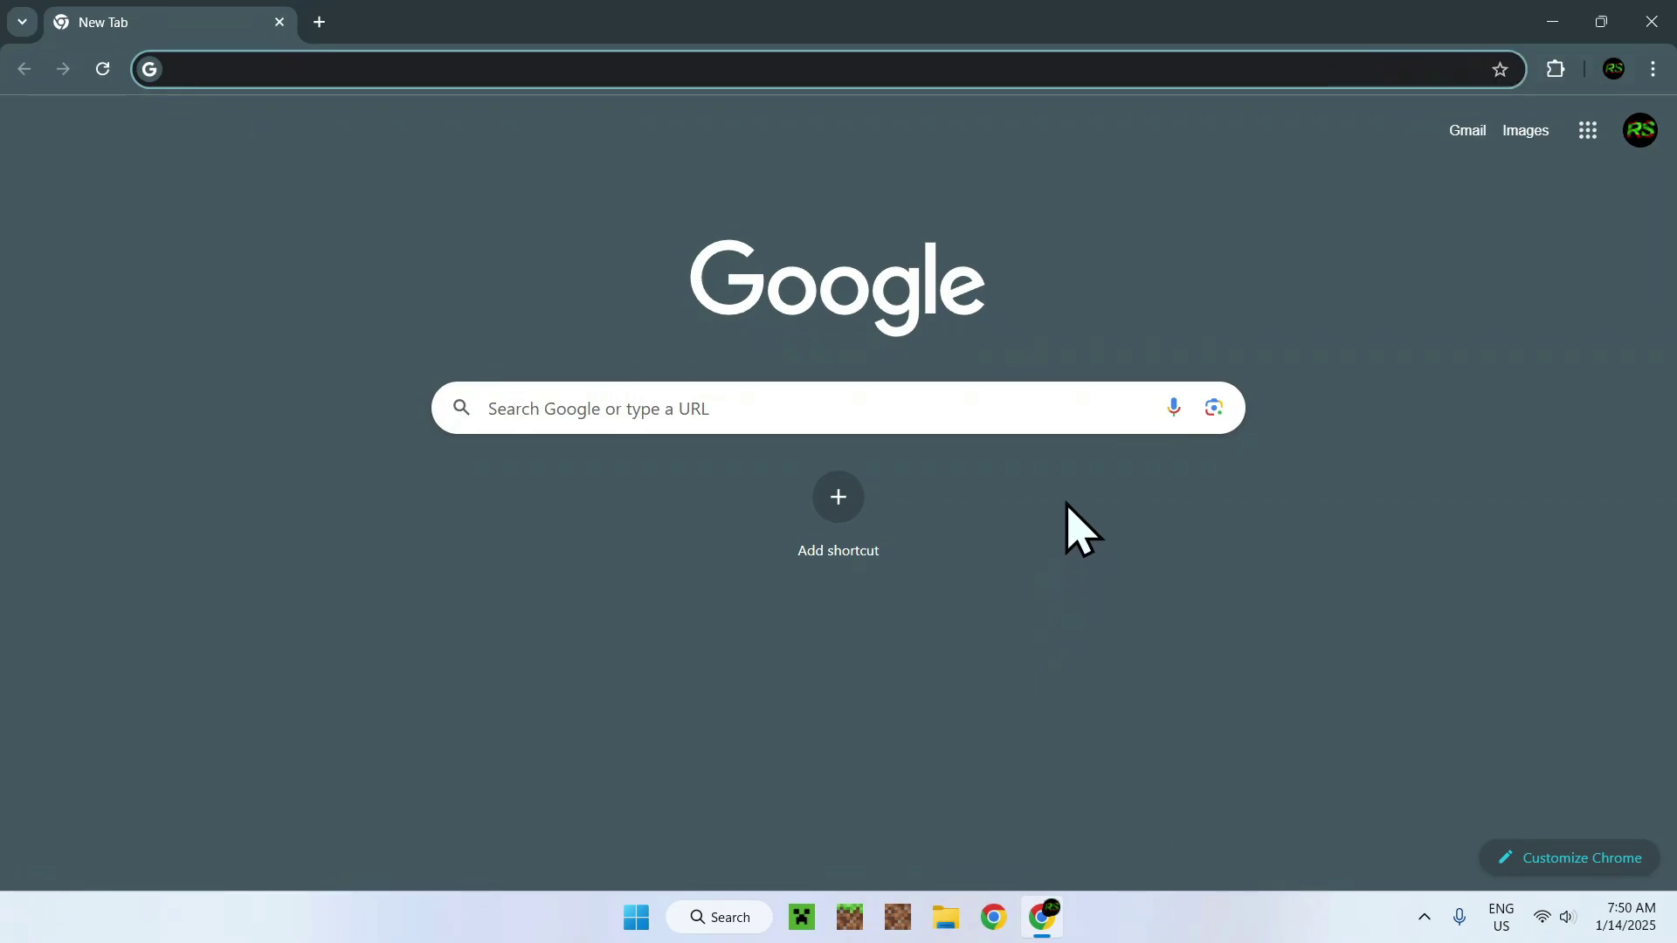
pyautogui.click(982, 420)
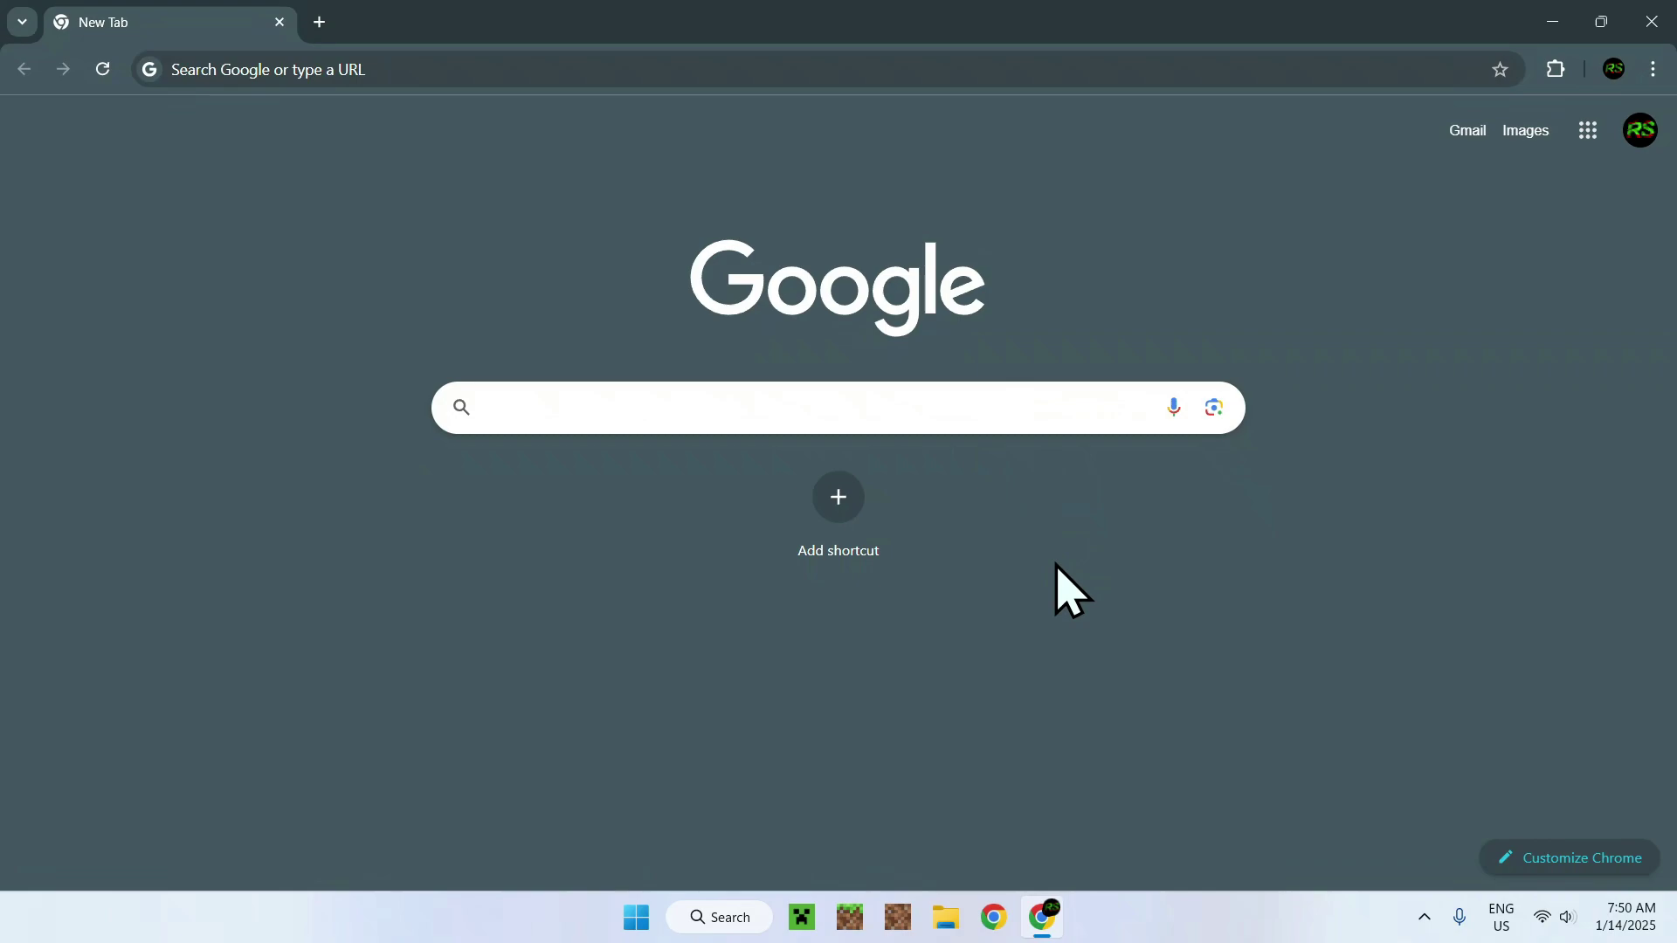
pyautogui.write('Modrinth')
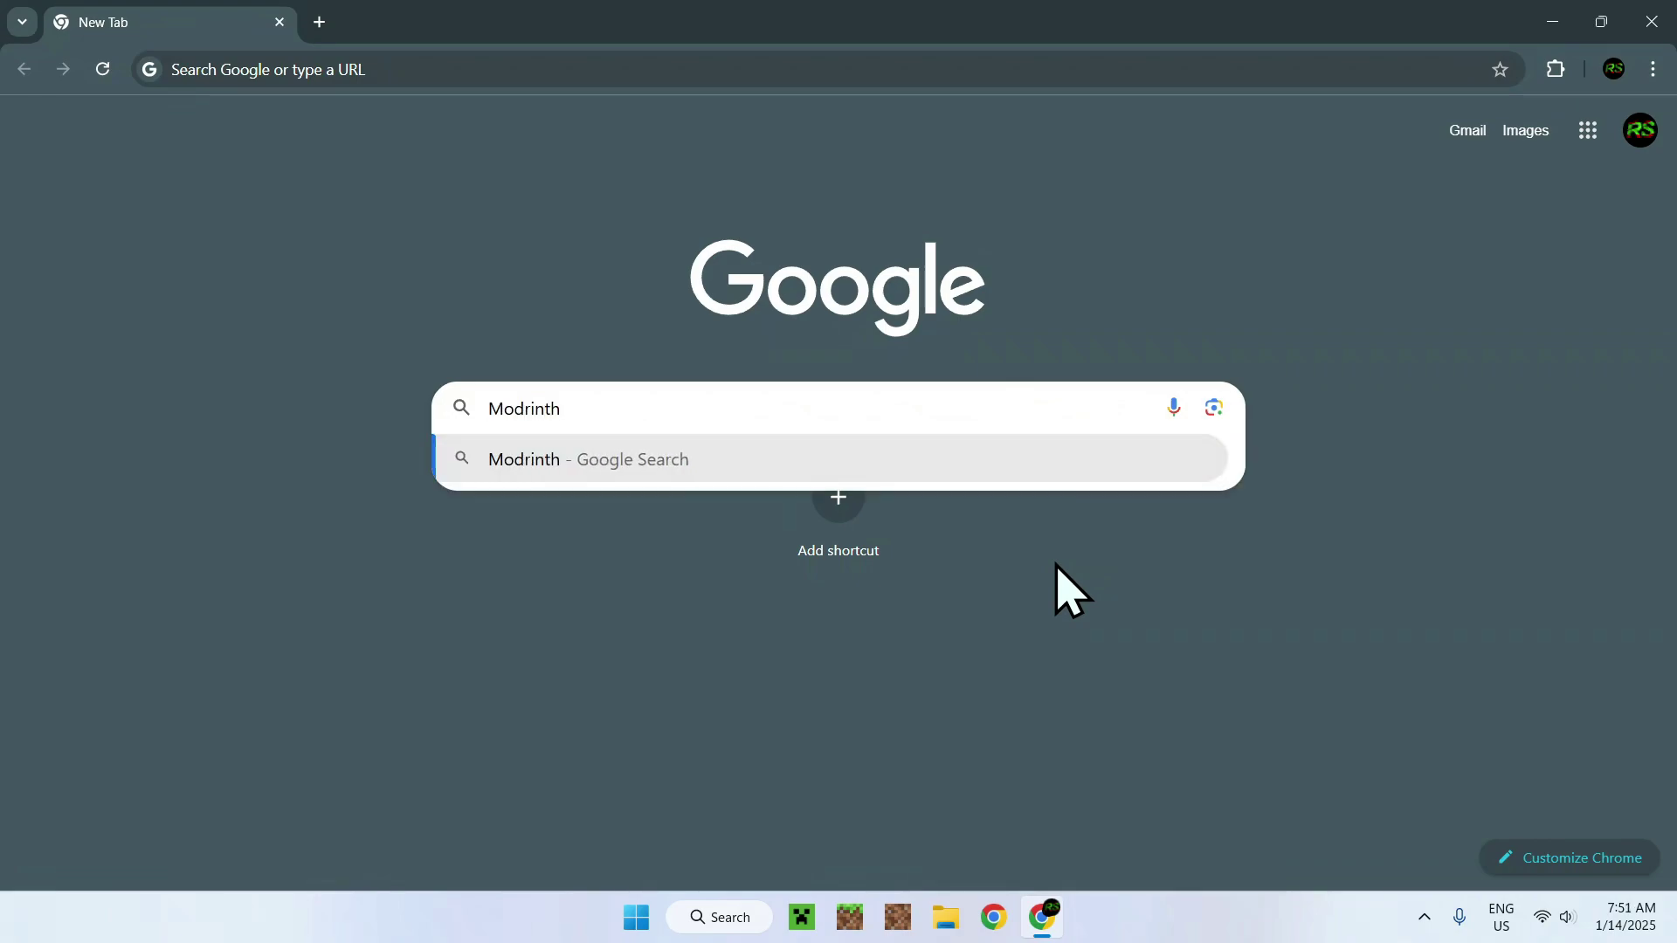
pyautogui.press('Return')
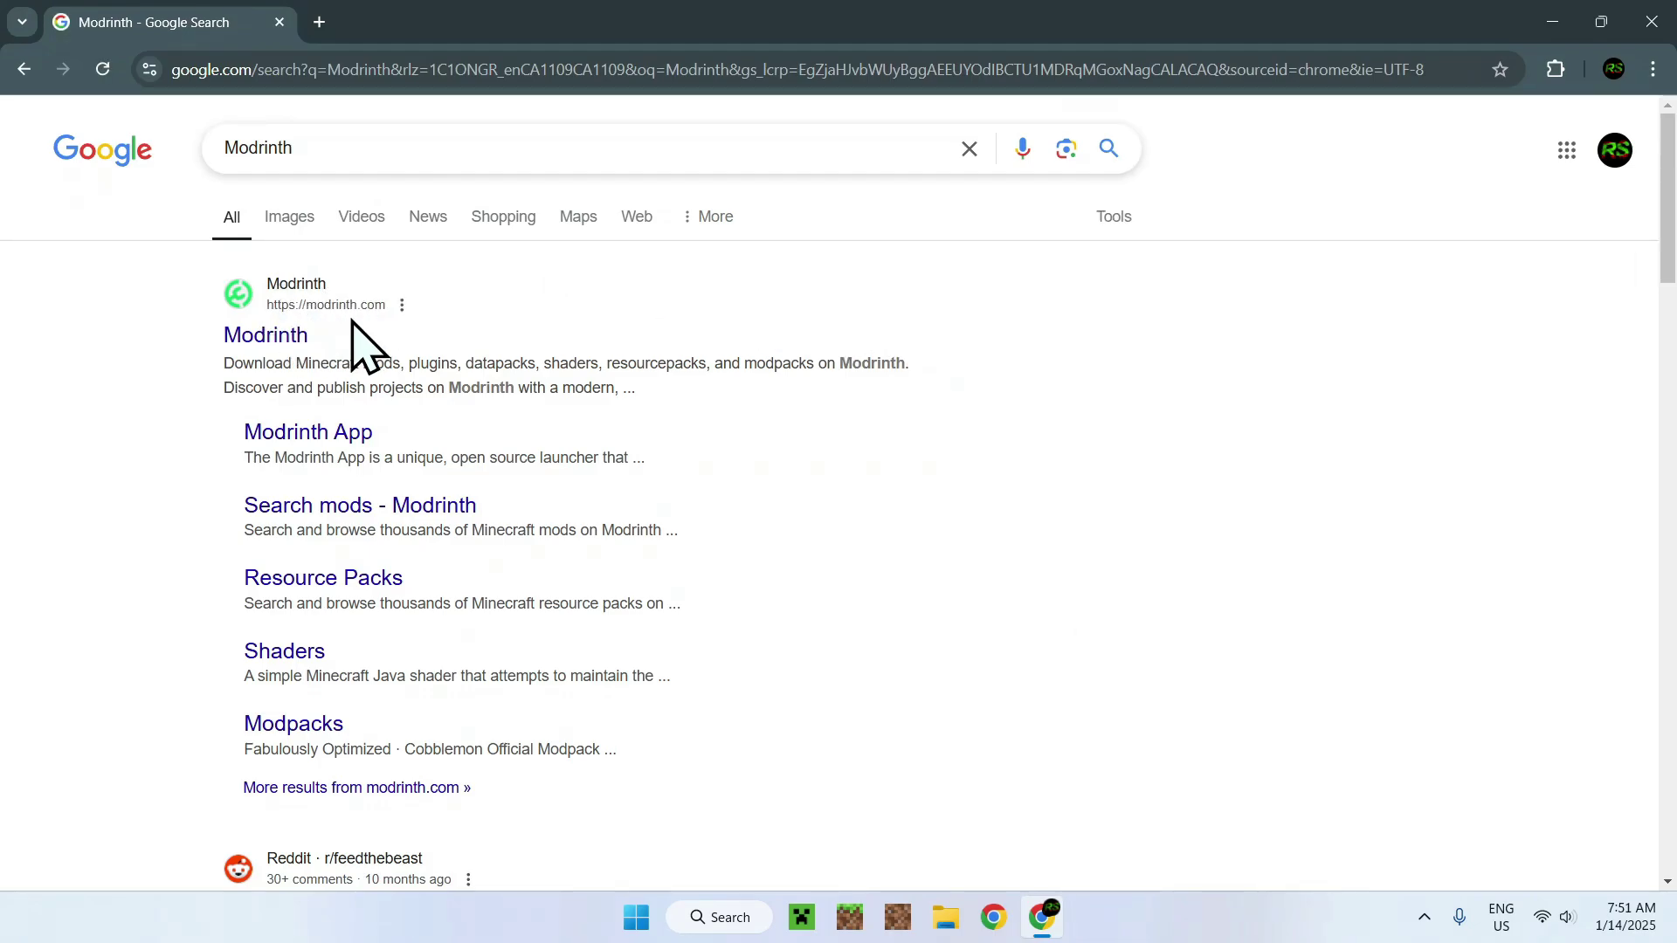
pyautogui.click(272, 339)
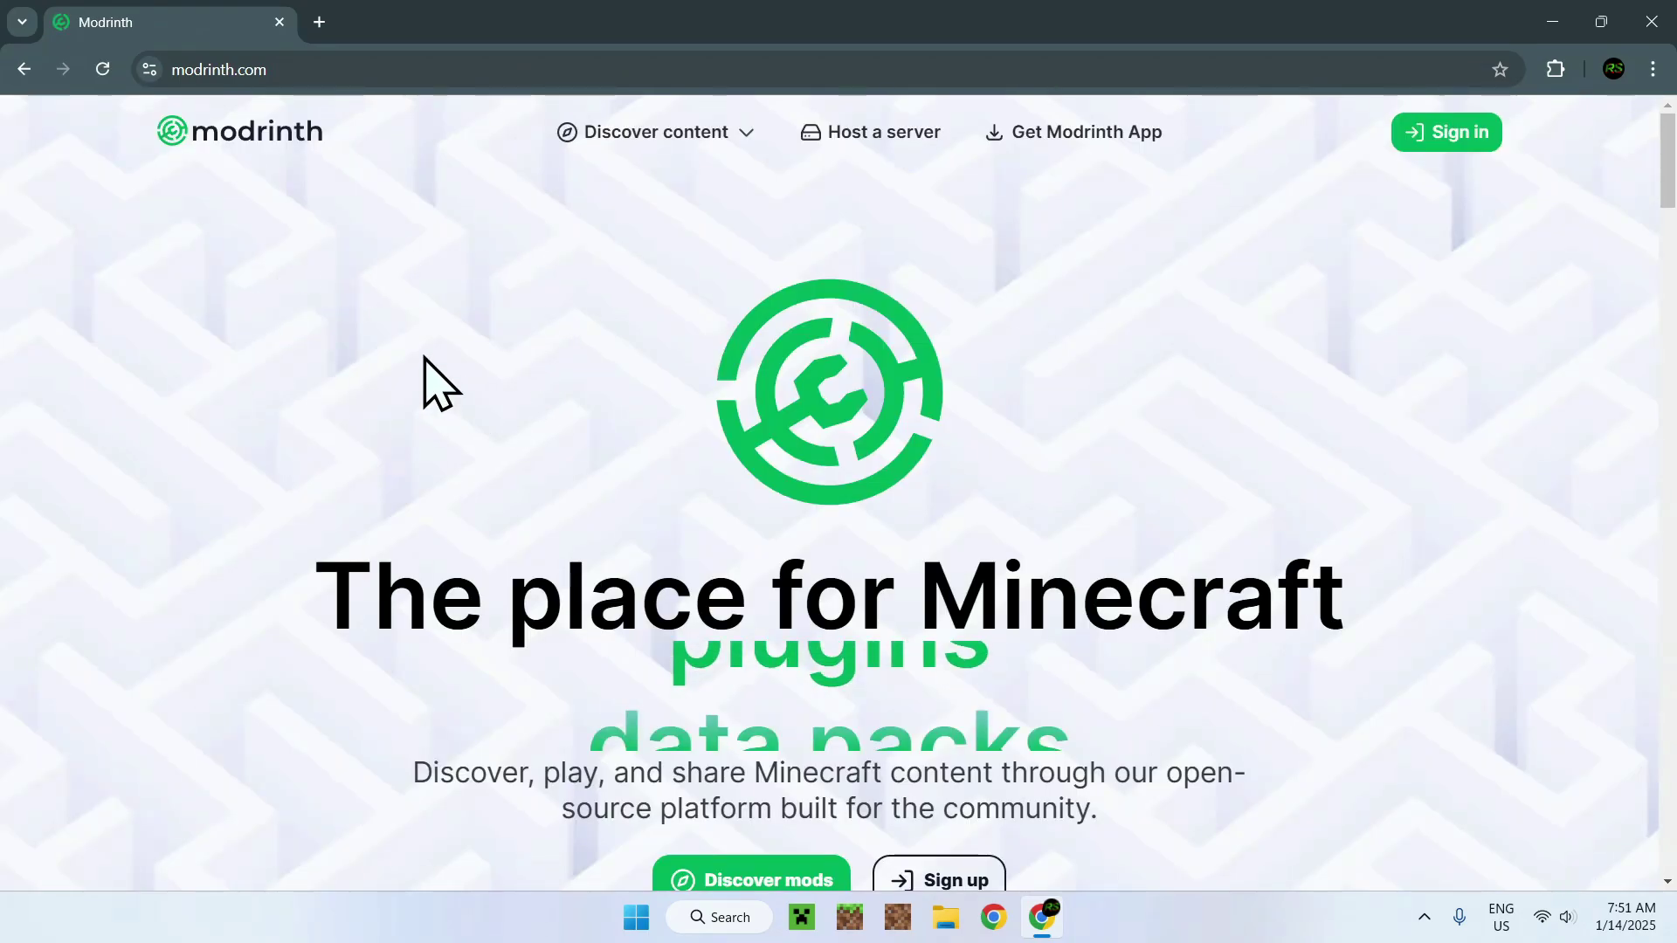
# Step: Open Modrinth's Resource Packs listing and scroll to locate Motschen's Better Leaves
pyautogui.click(653, 150)
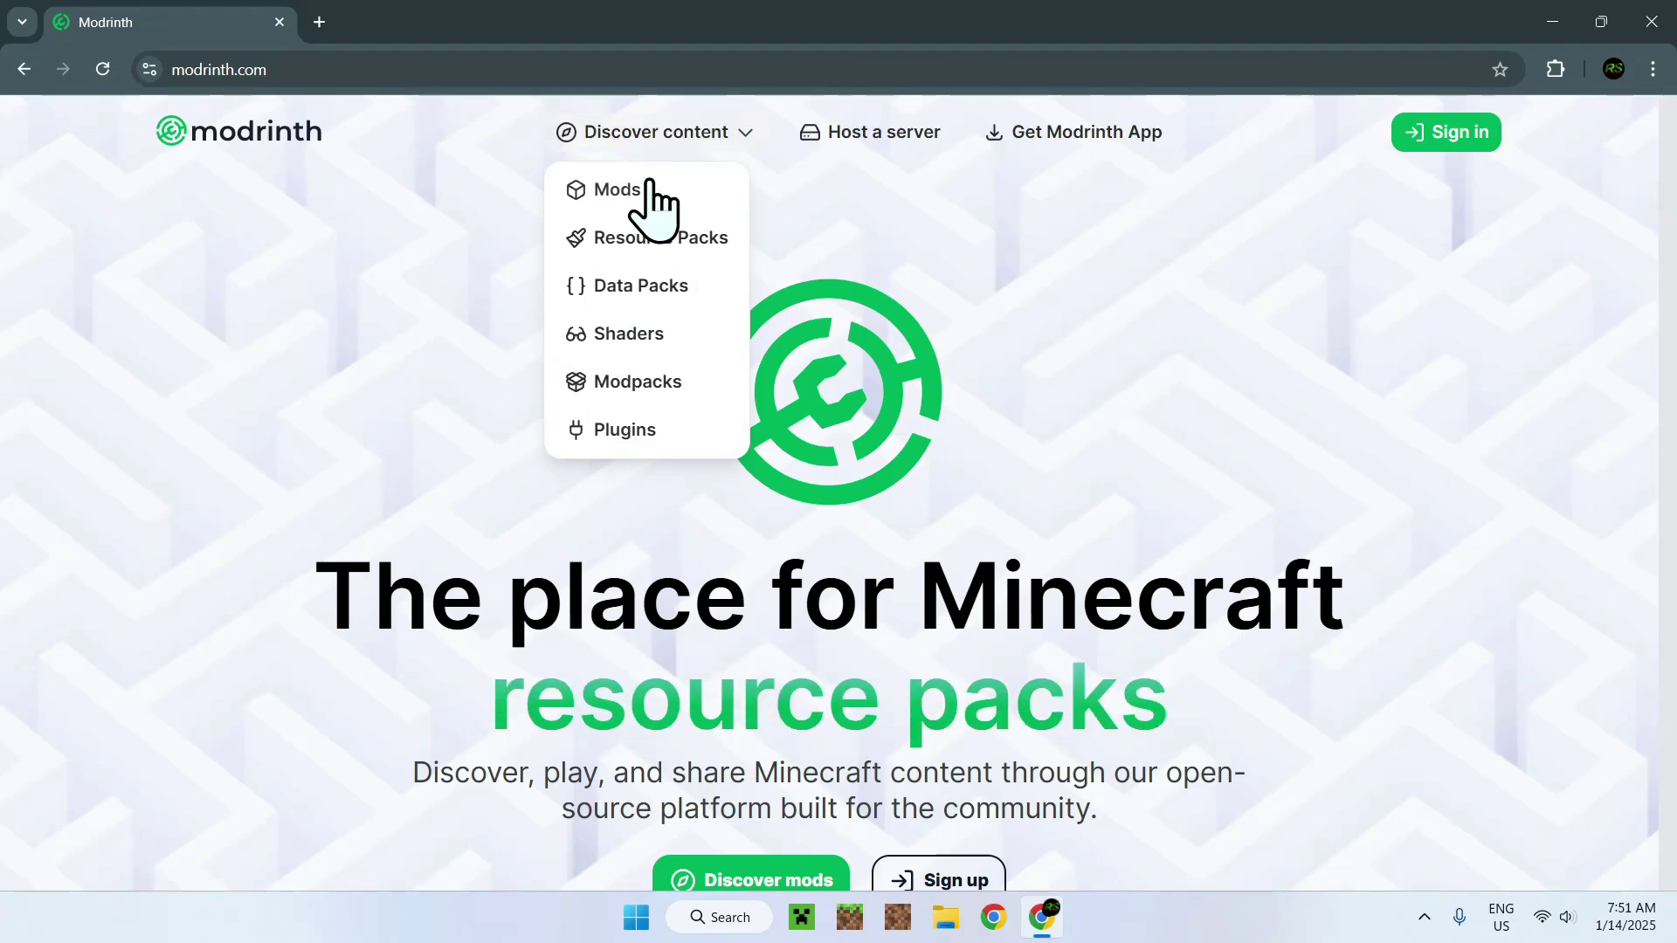
pyautogui.click(649, 248)
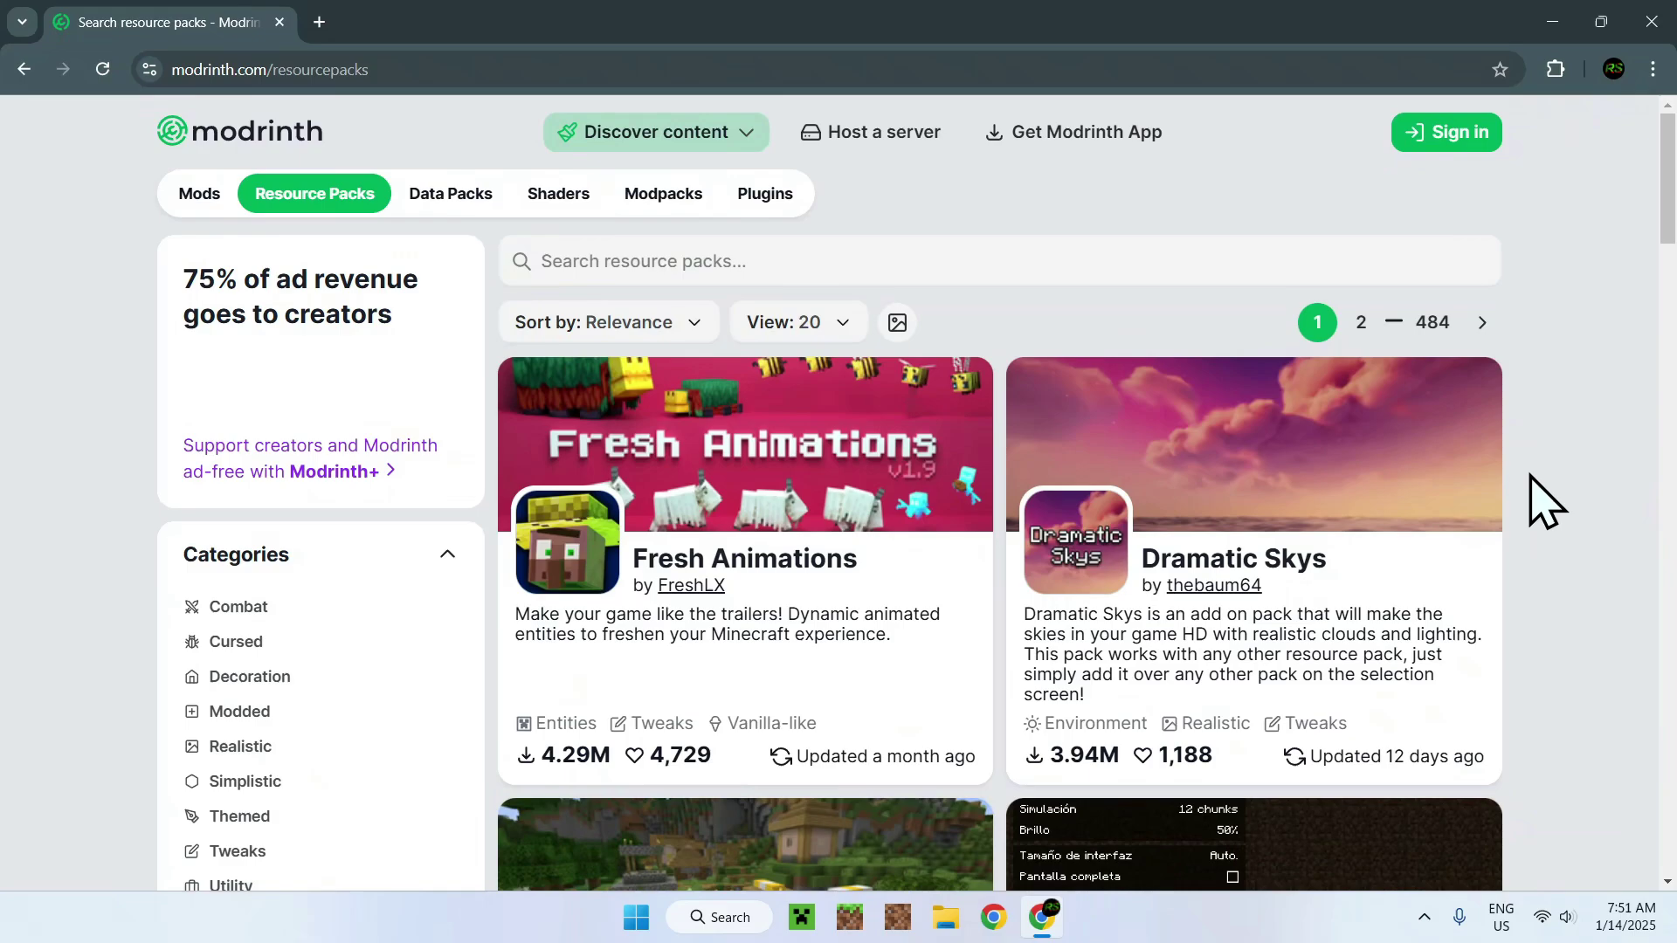
pyautogui.scroll(-13, 1542, 502)
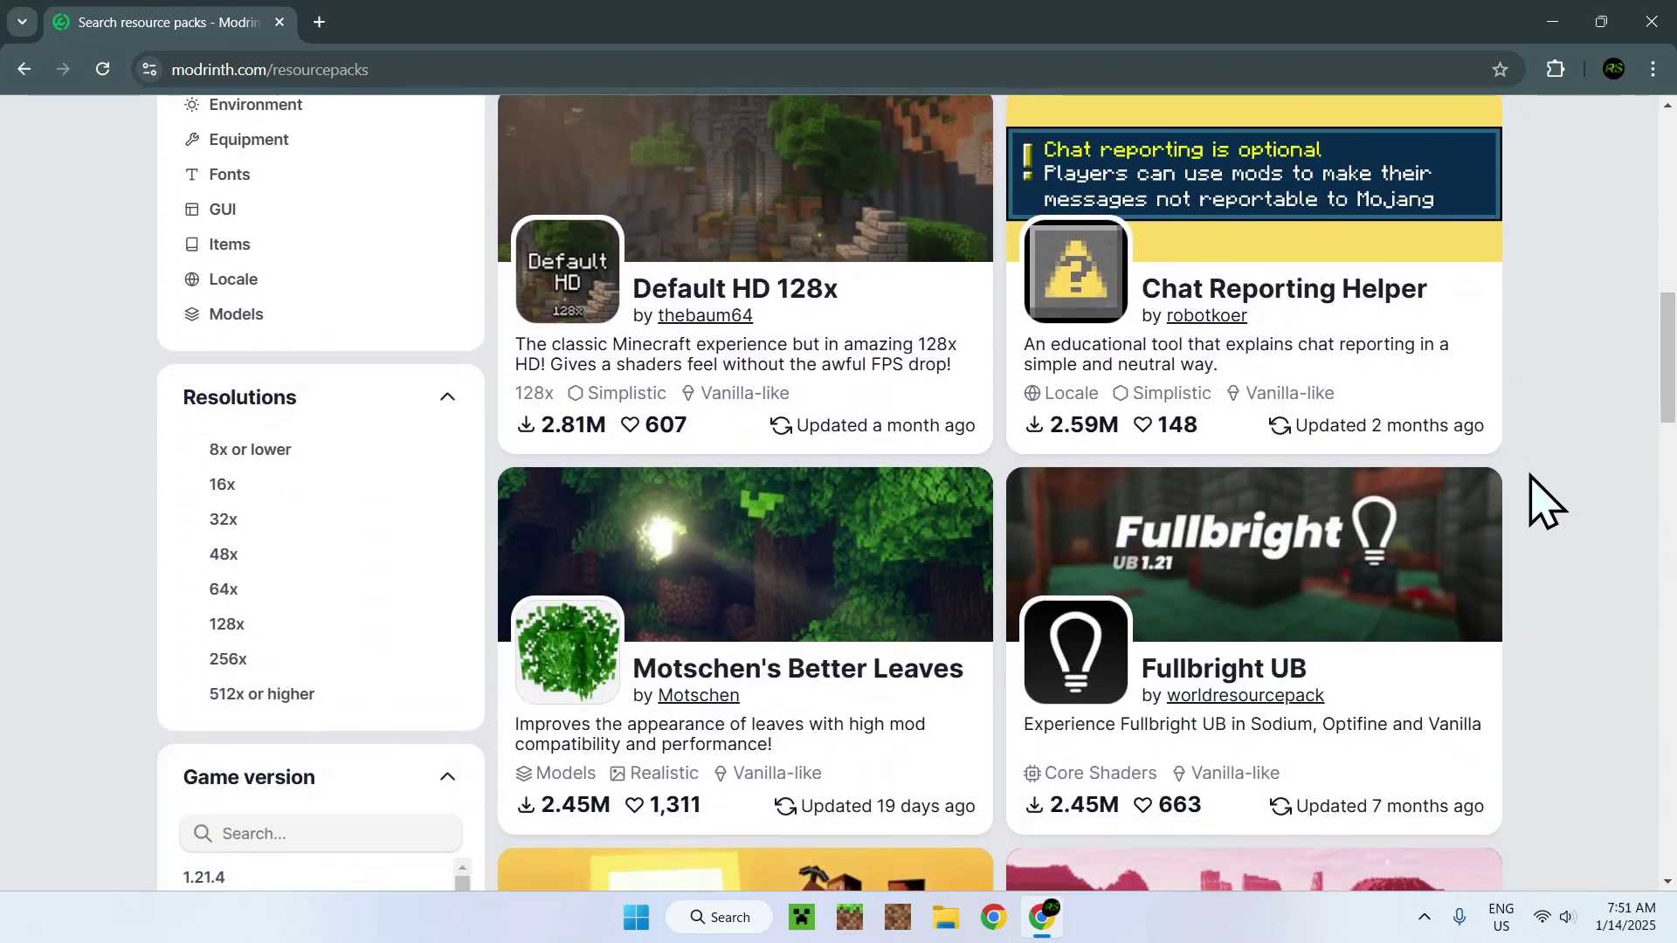
pyautogui.scroll(-2, 1542, 502)
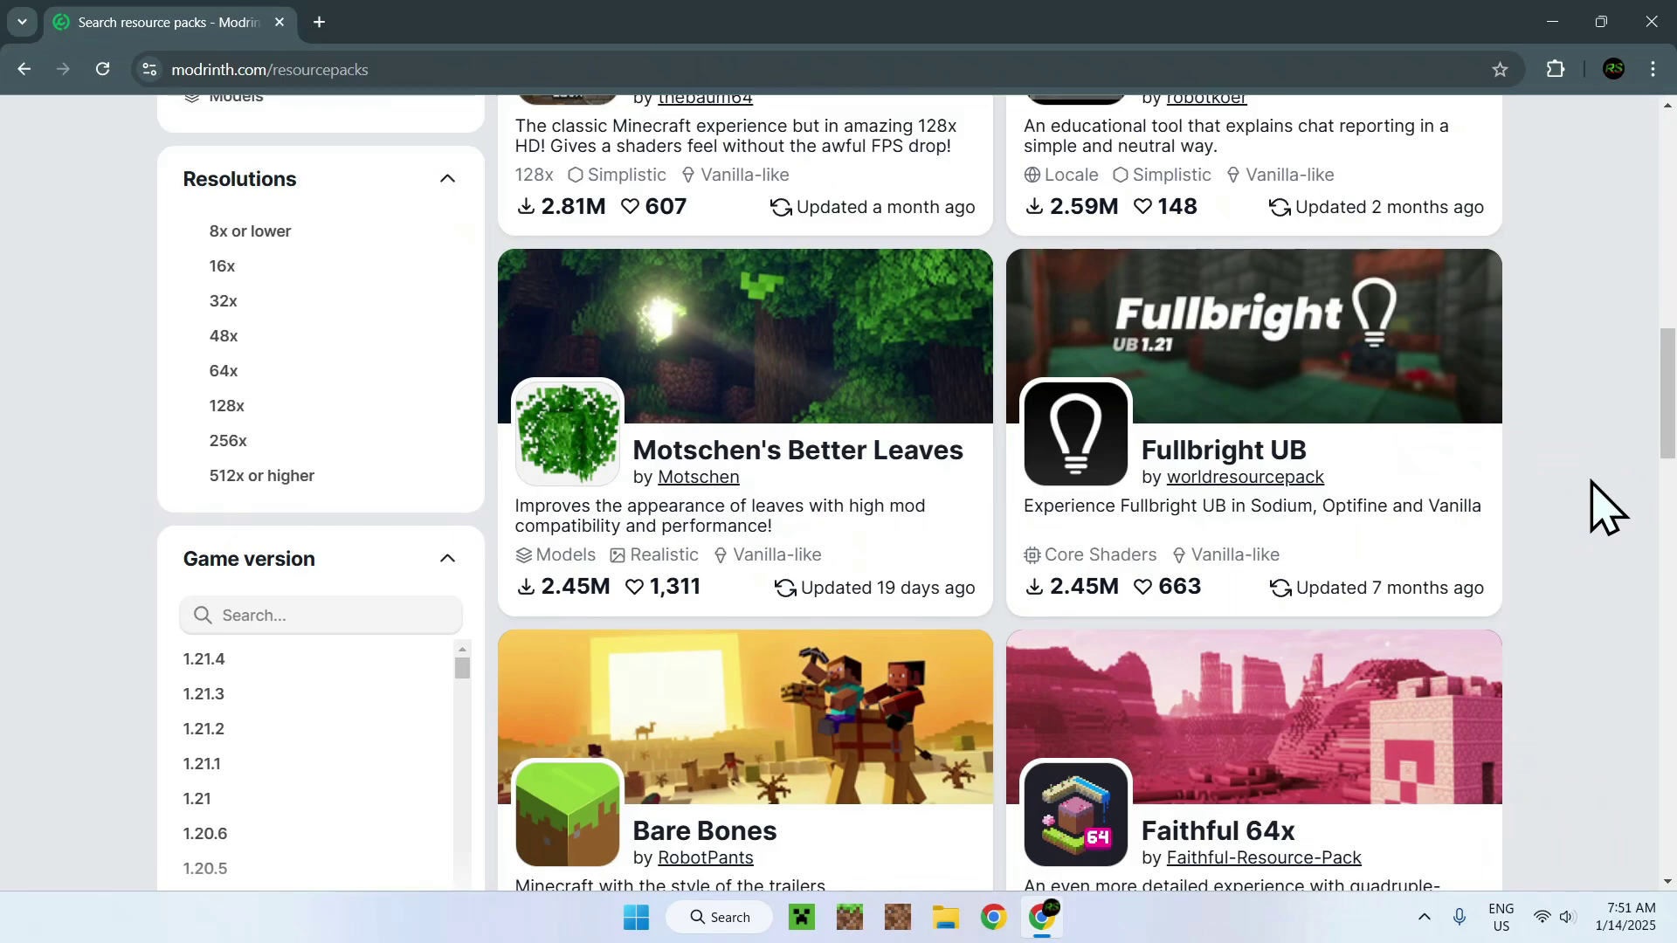
pyautogui.scroll(-10, 1577, 478)
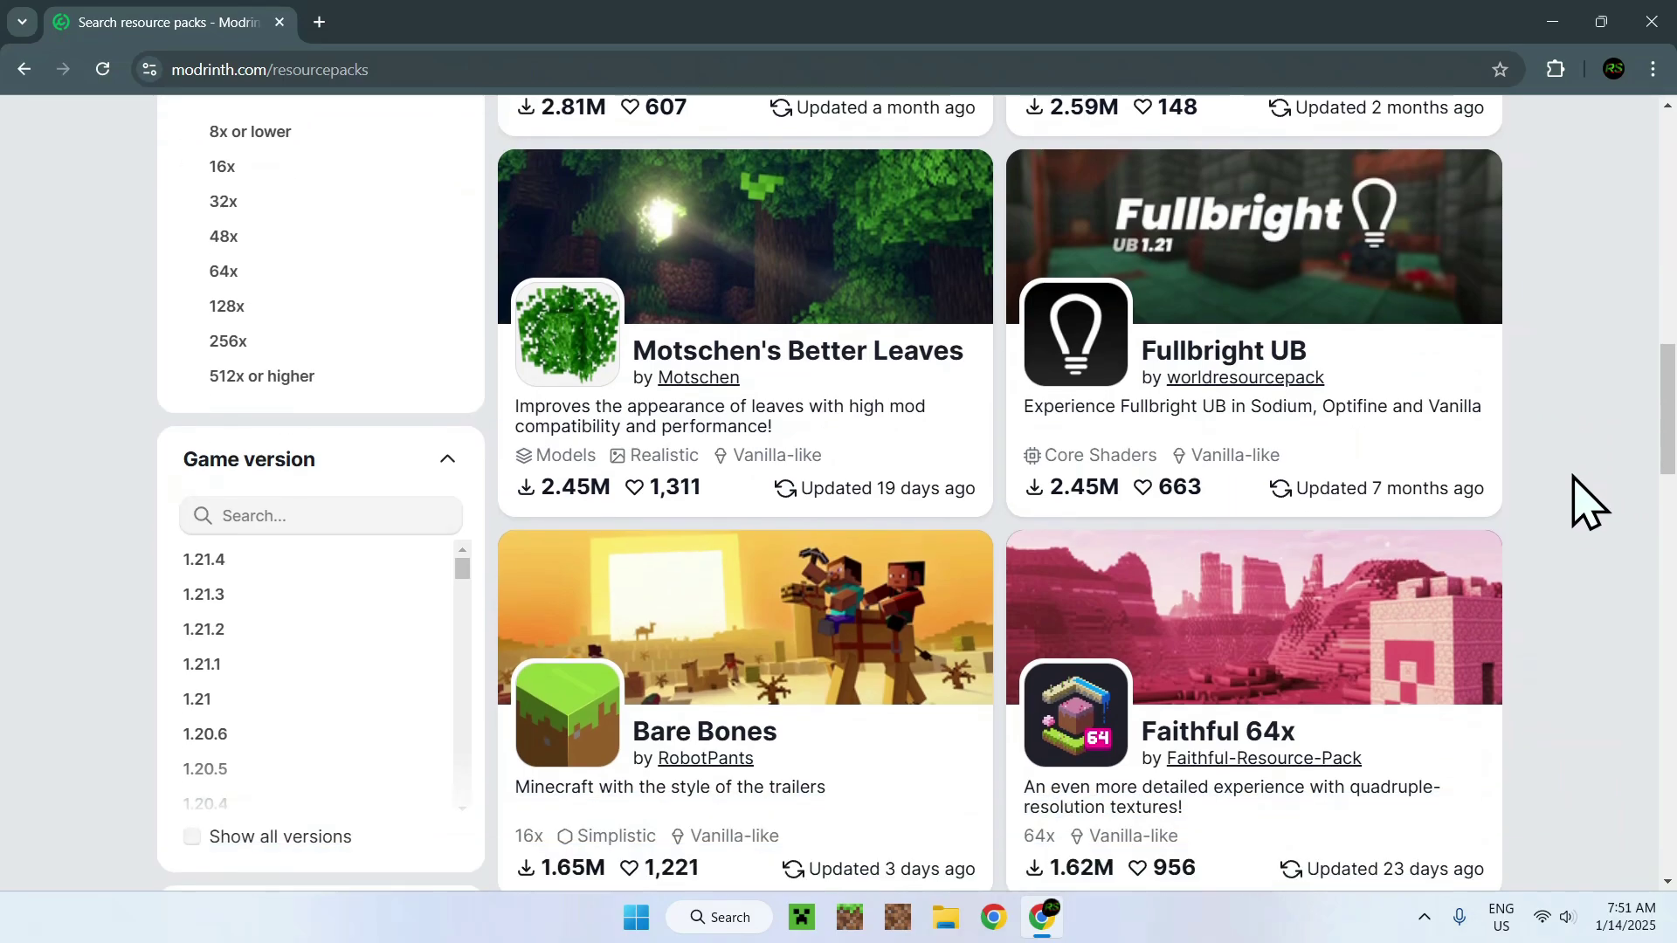
pyautogui.scroll(-15, 1572, 476)
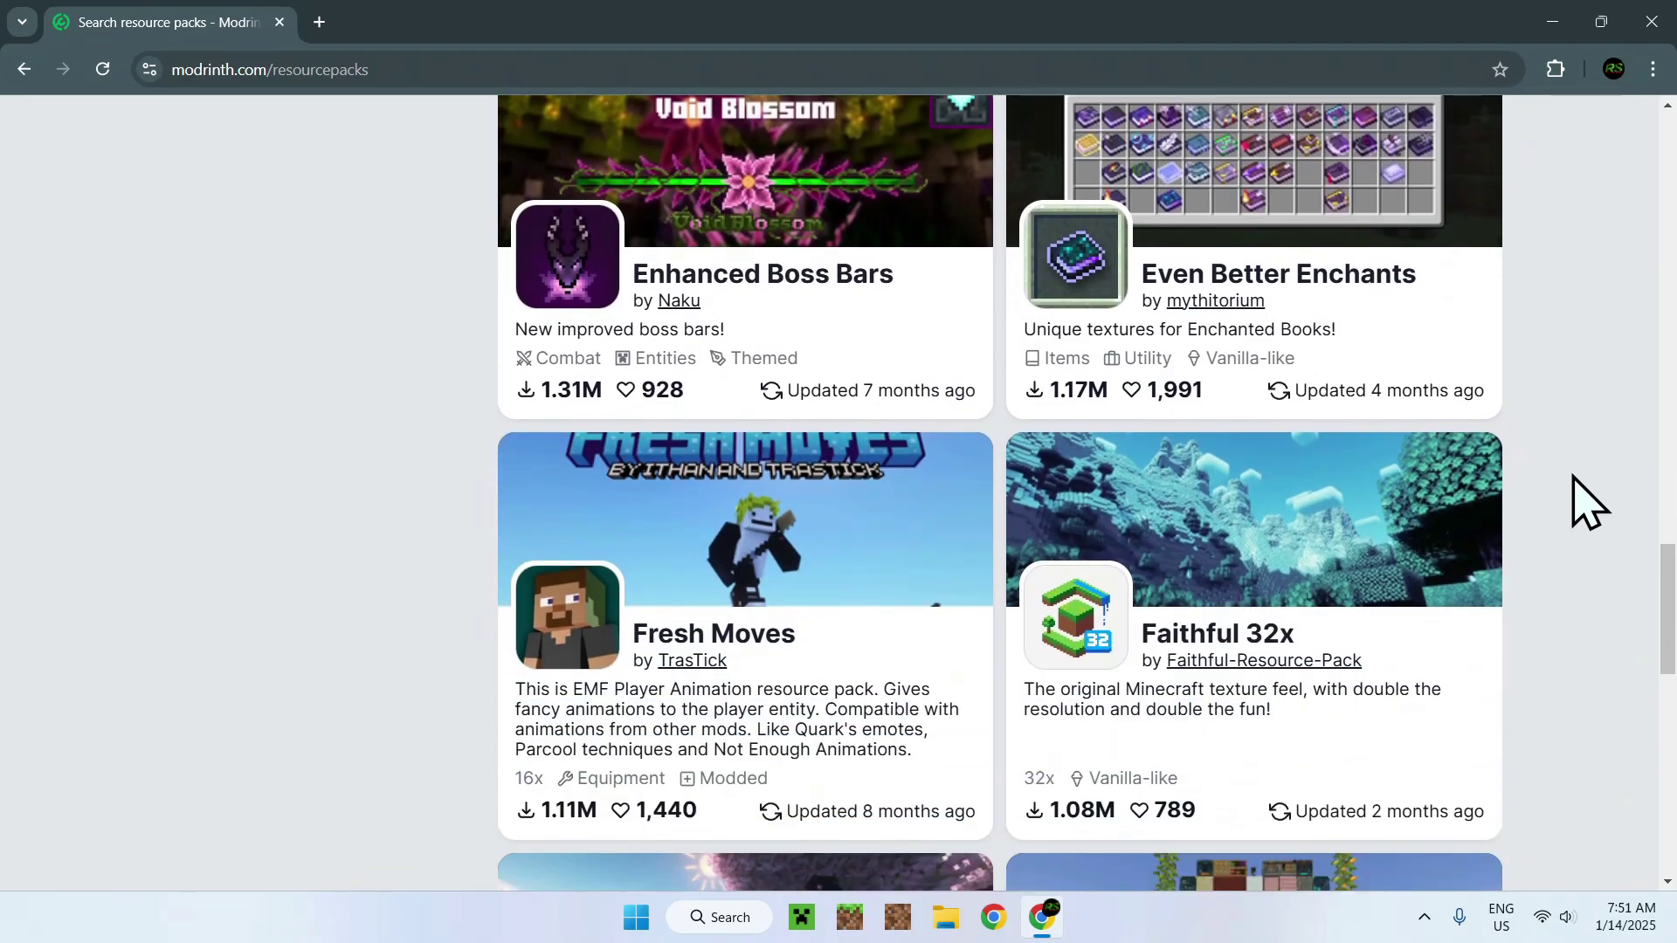
pyautogui.scroll(20, 1575, 478)
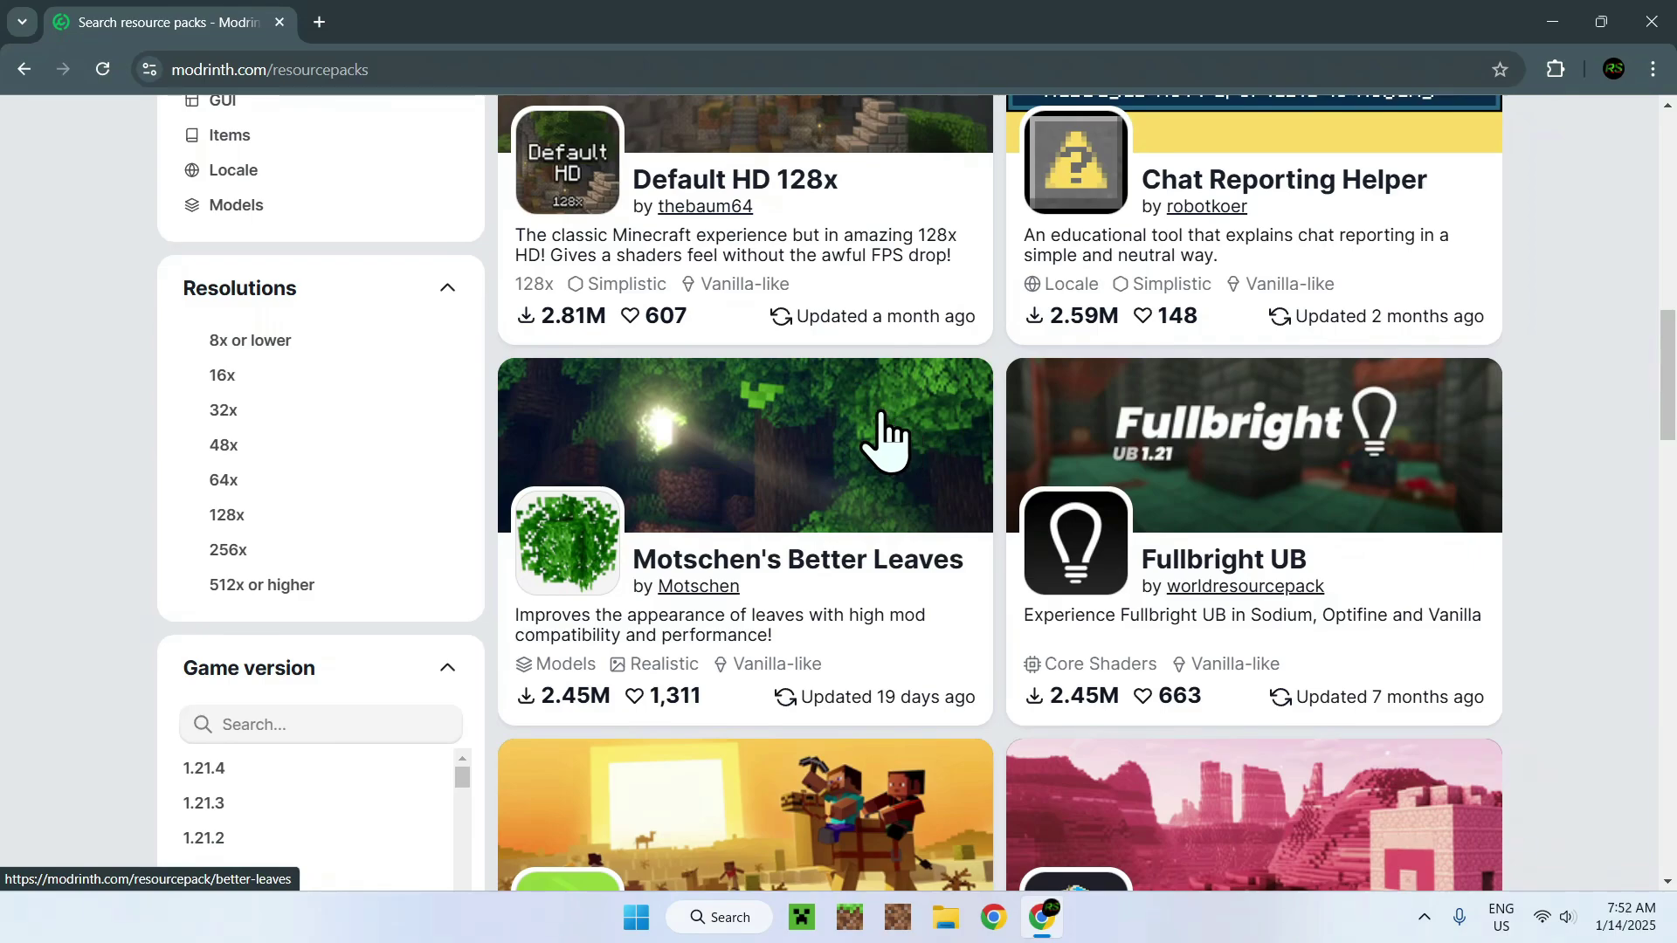
# Step: Download Better-Leaves-9.0.zip from the Versions list of Motschen's Better Leaves
pyautogui.click(764, 562)
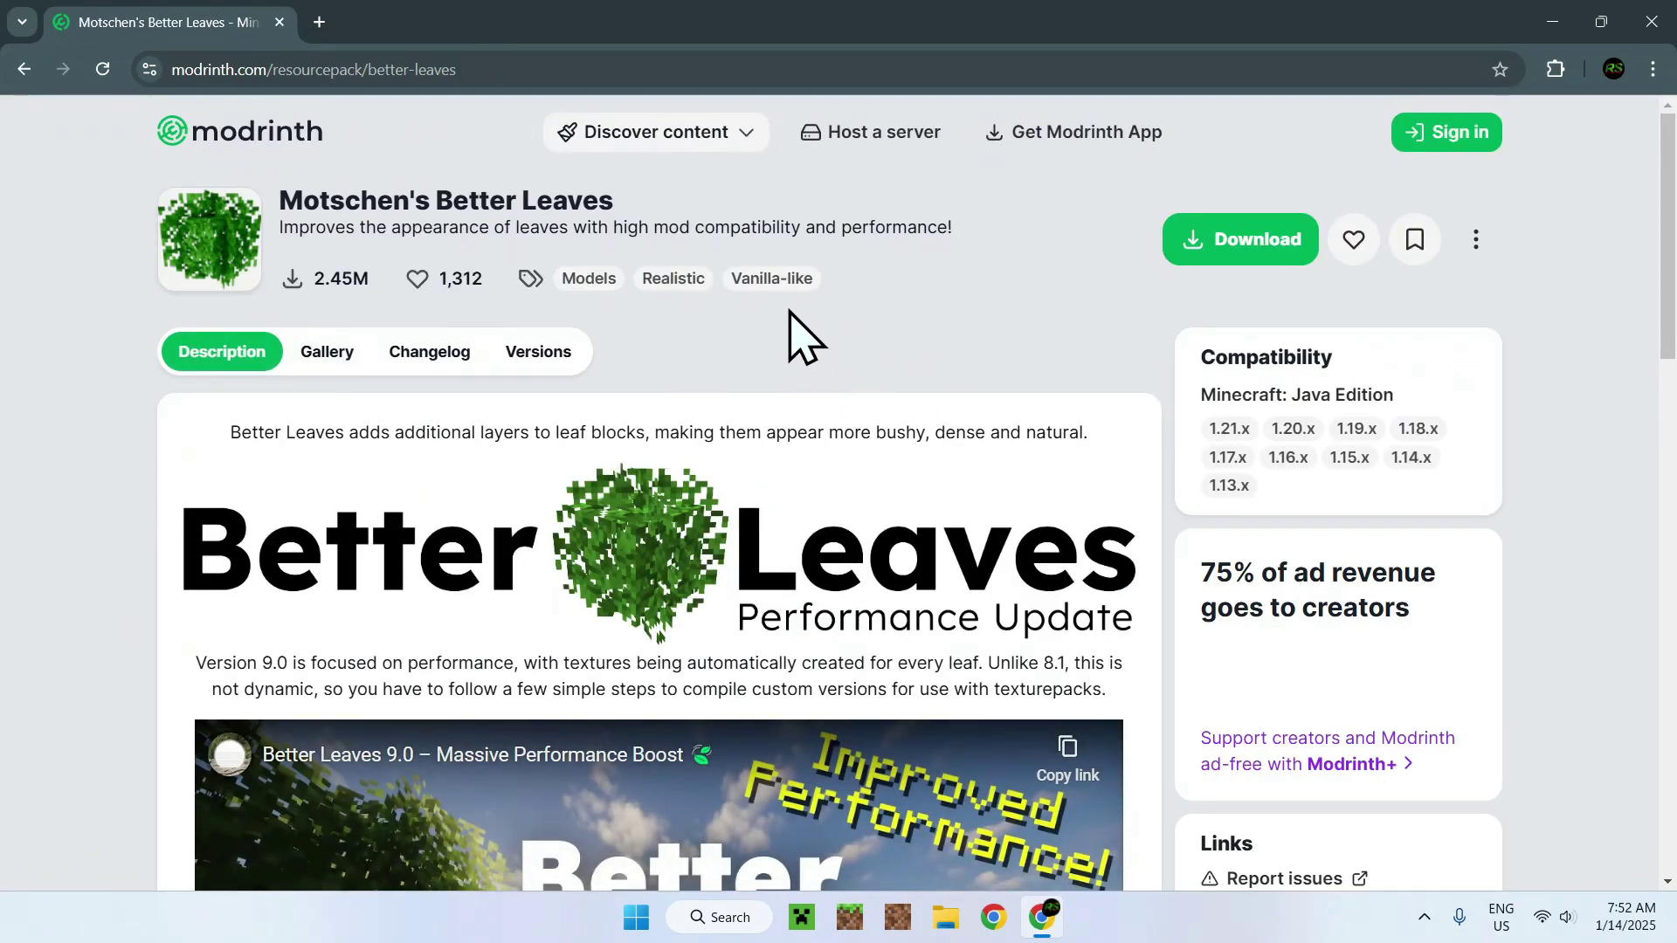
pyautogui.click(533, 354)
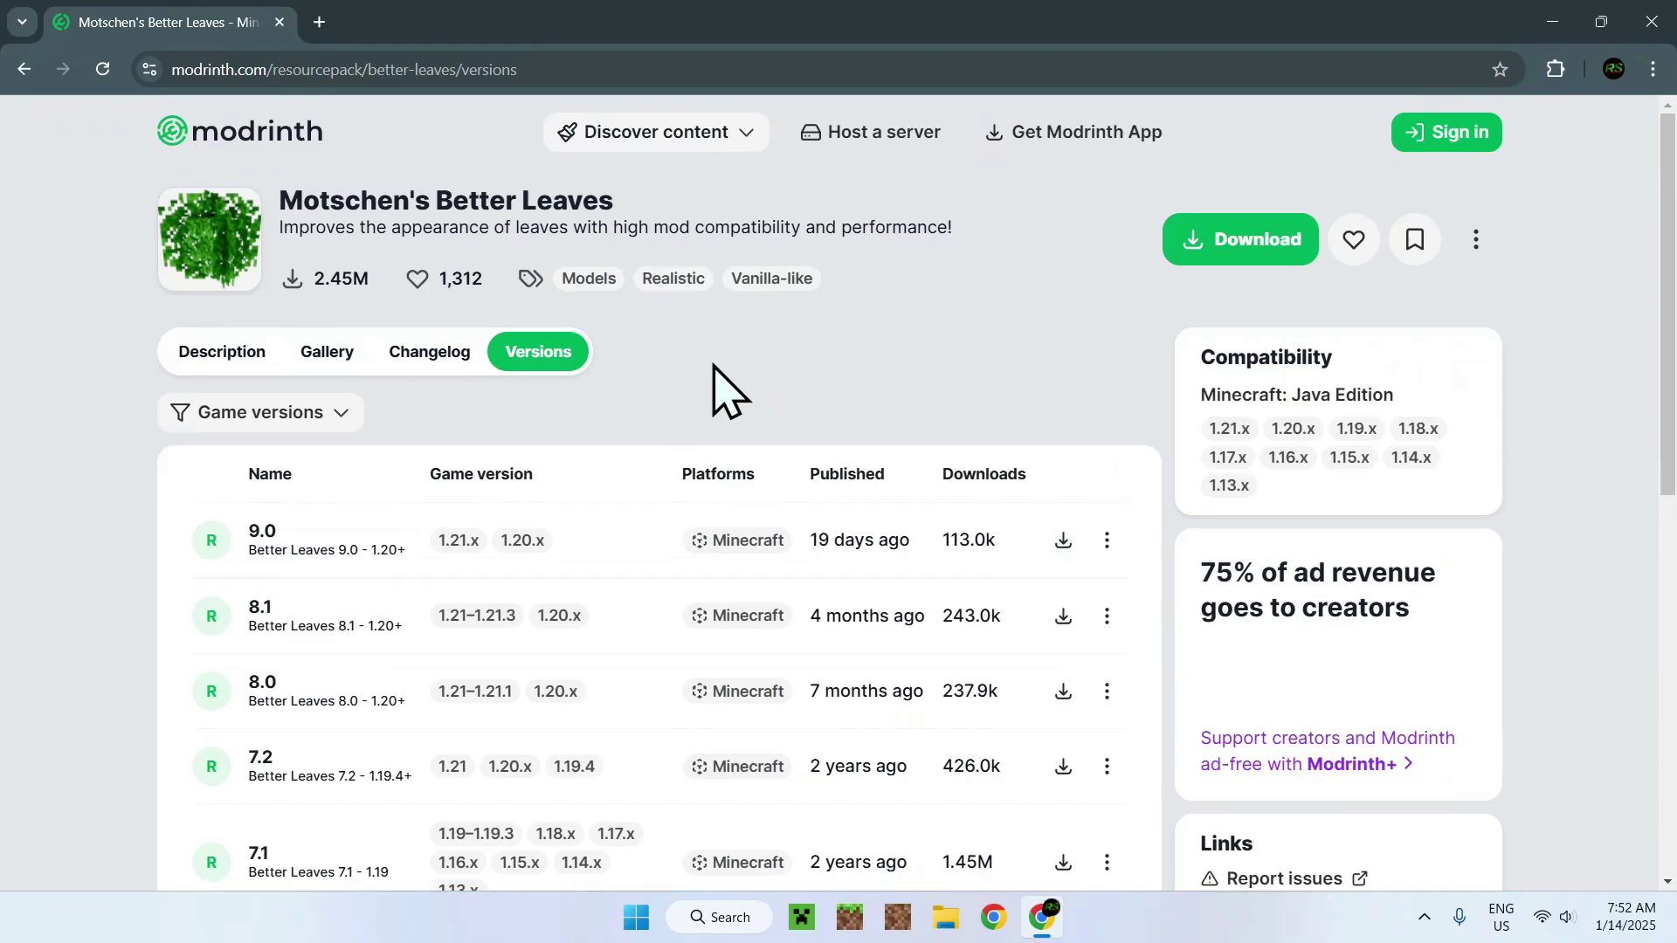
pyautogui.click(1061, 543)
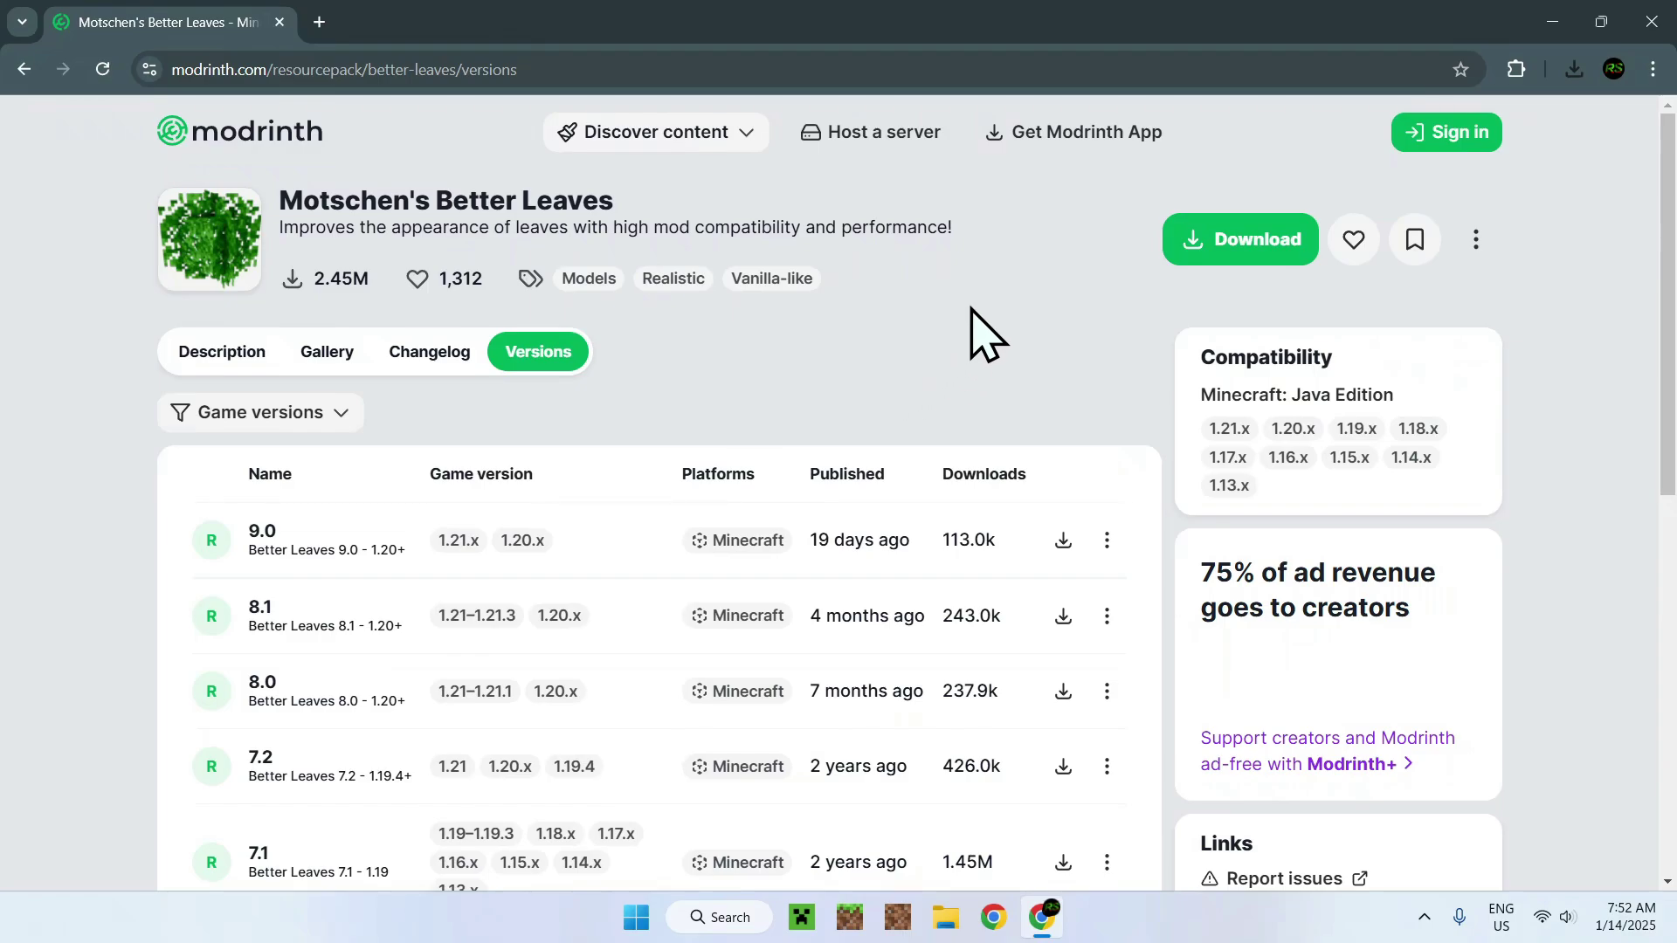
# Step: In a new tab, search 'Java To Bedrock Pack' and open the modifiedcommand.github.io converter
pyautogui.click(319, 22)
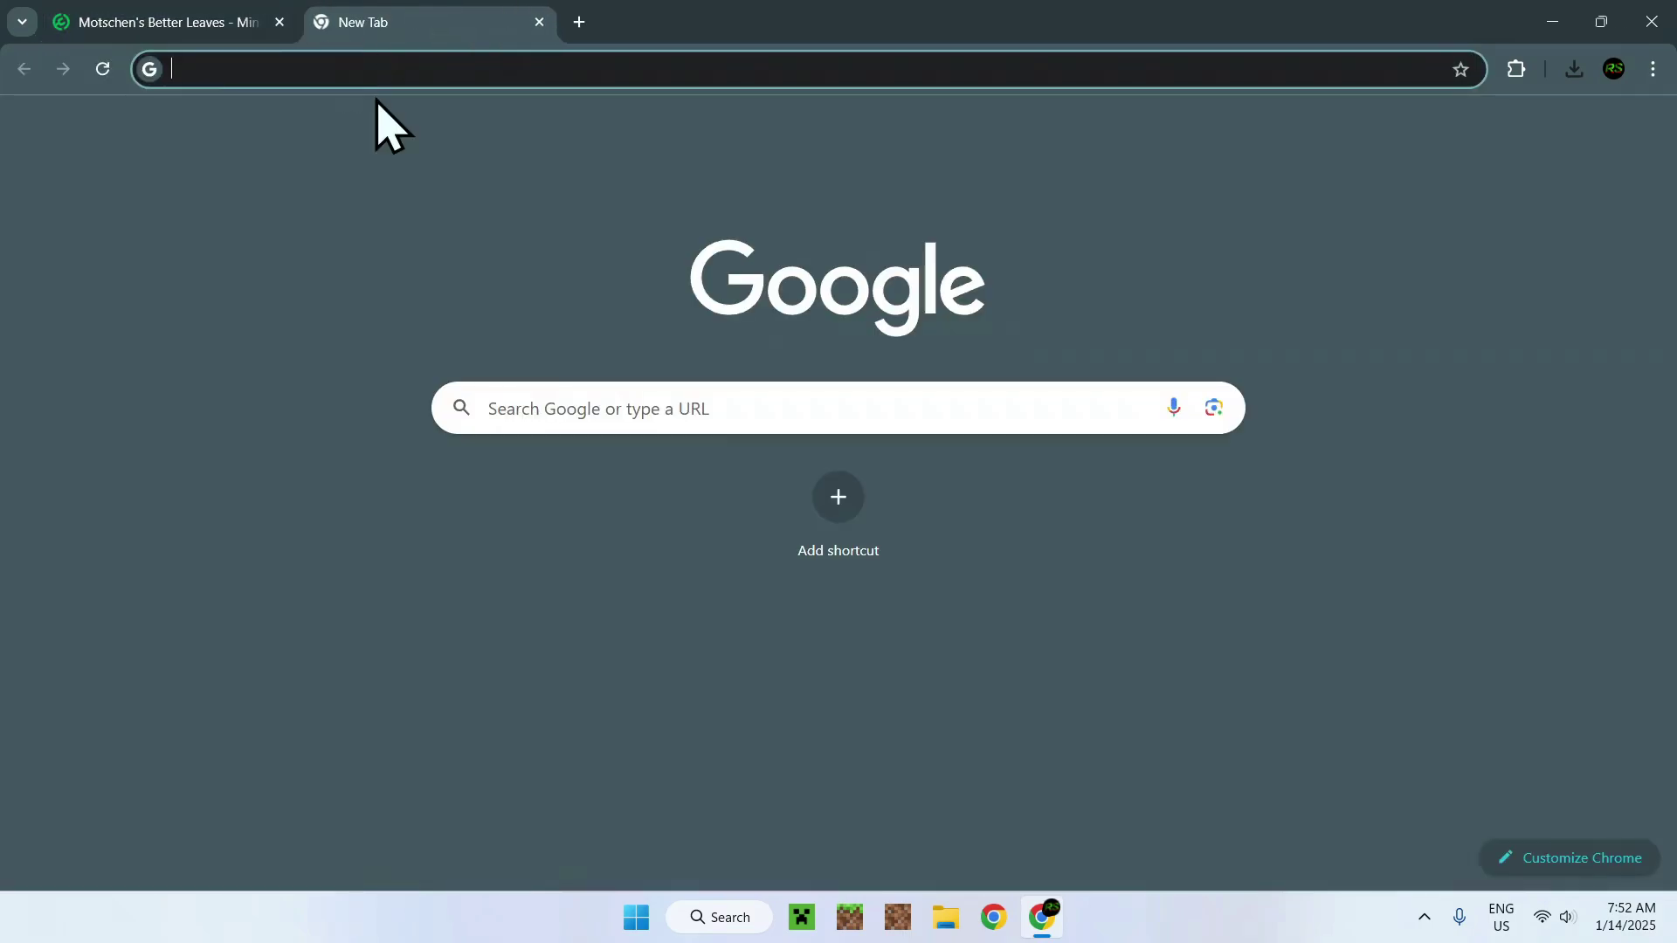
pyautogui.click(560, 408)
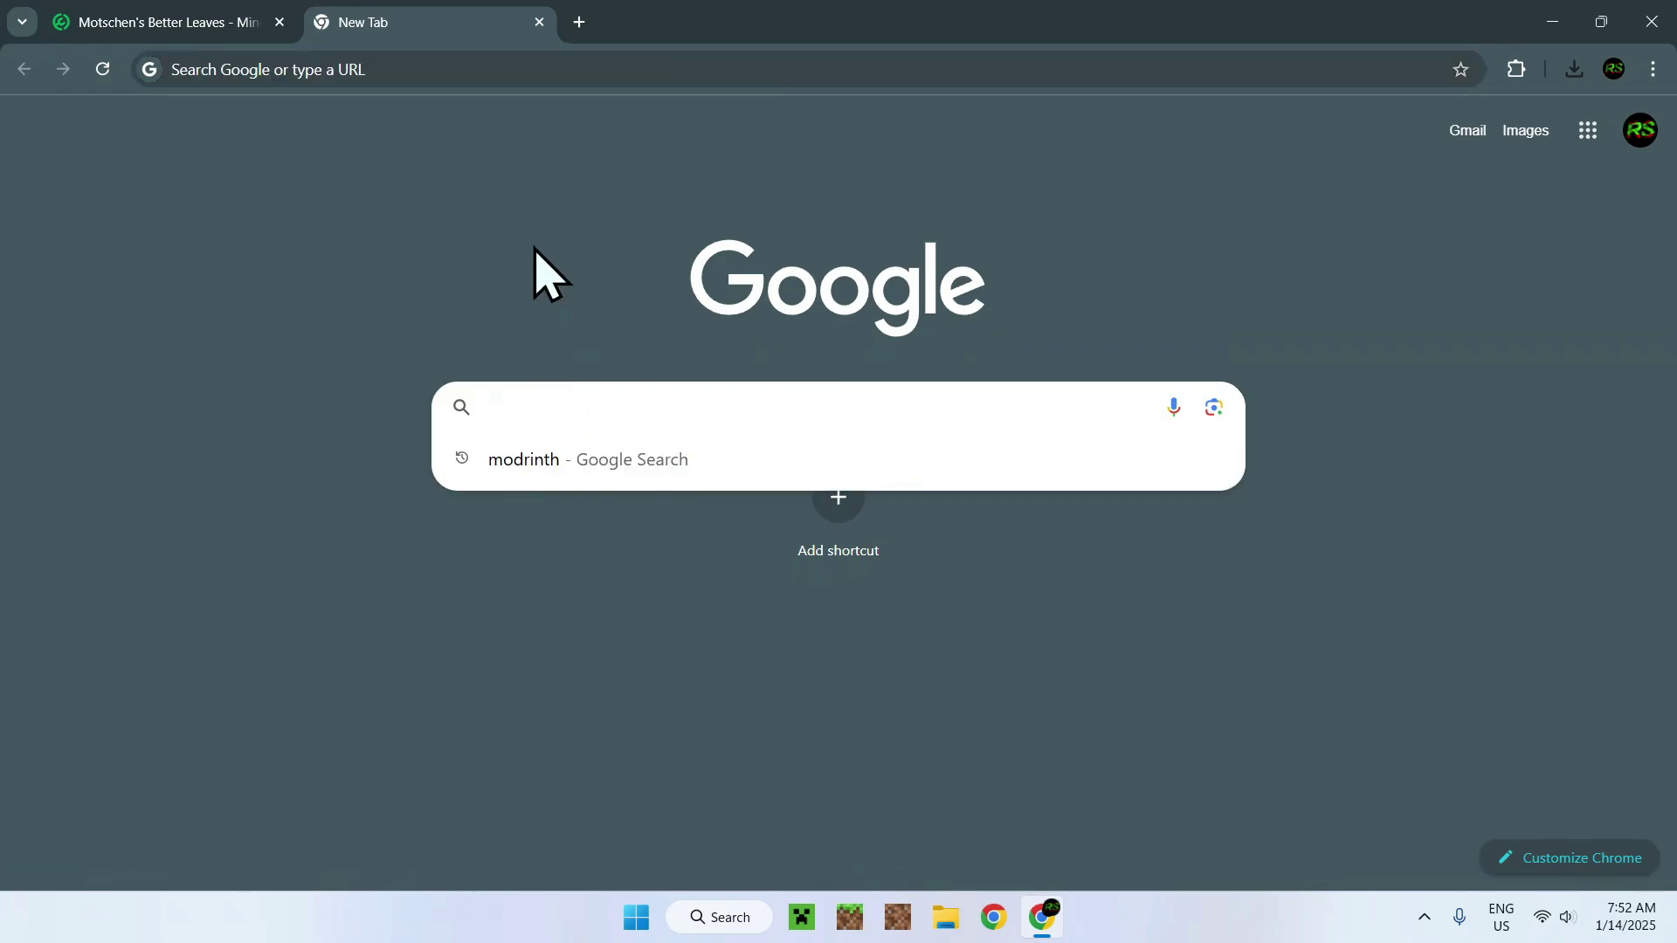
pyautogui.write('Java')
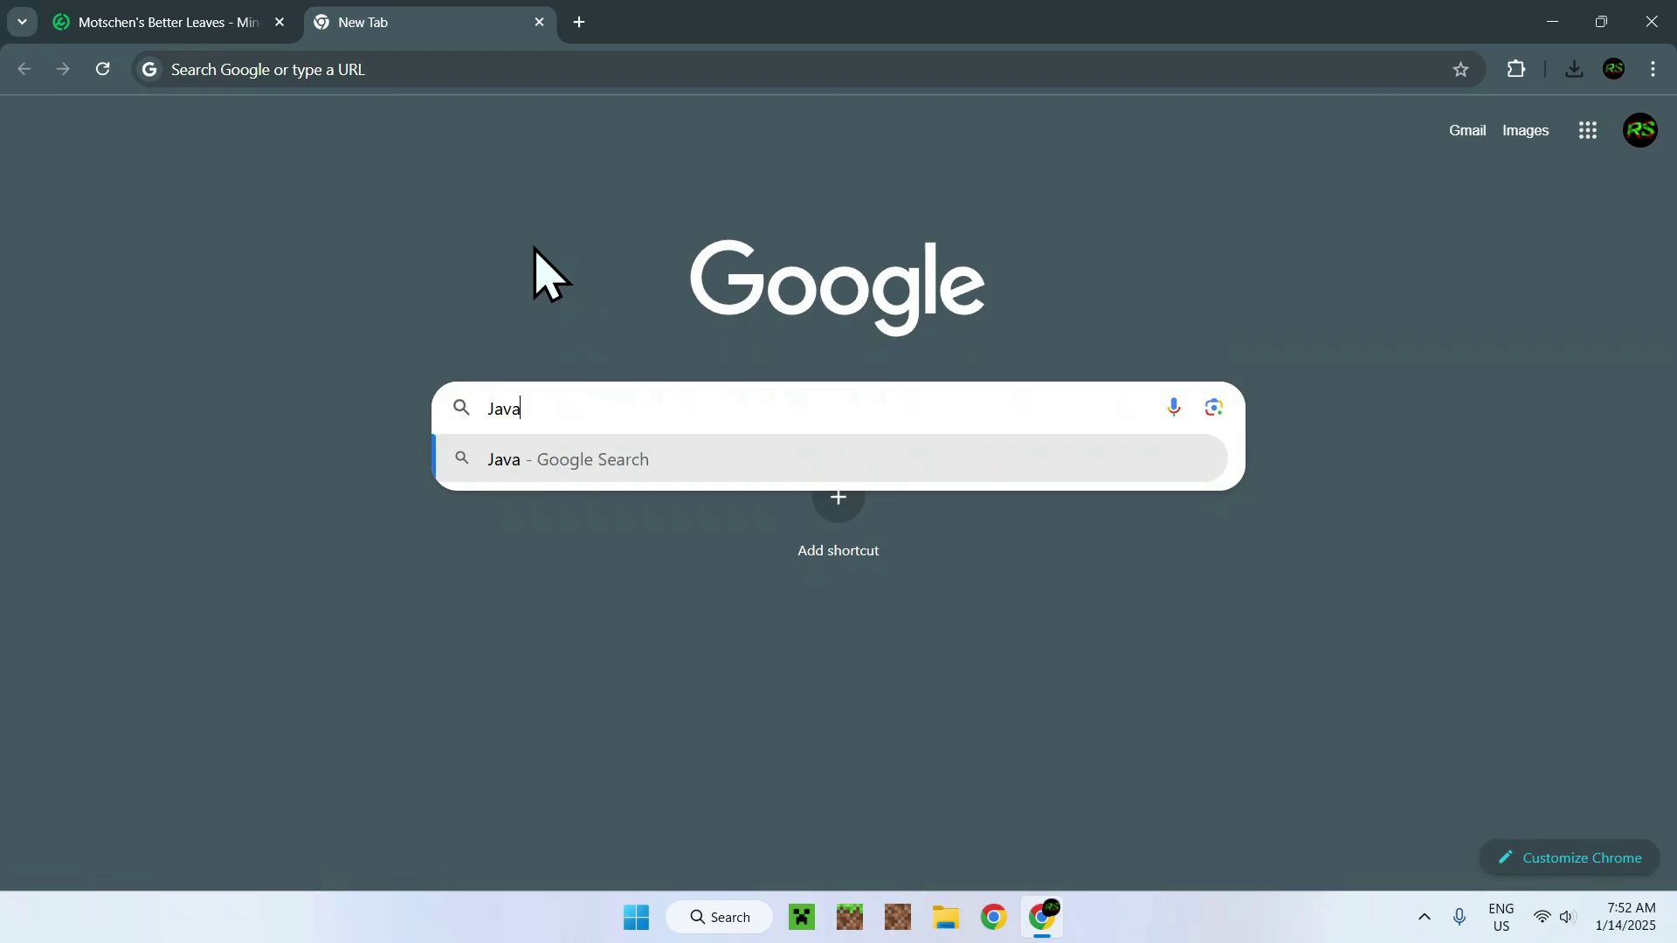
pyautogui.write(' To Bedr')
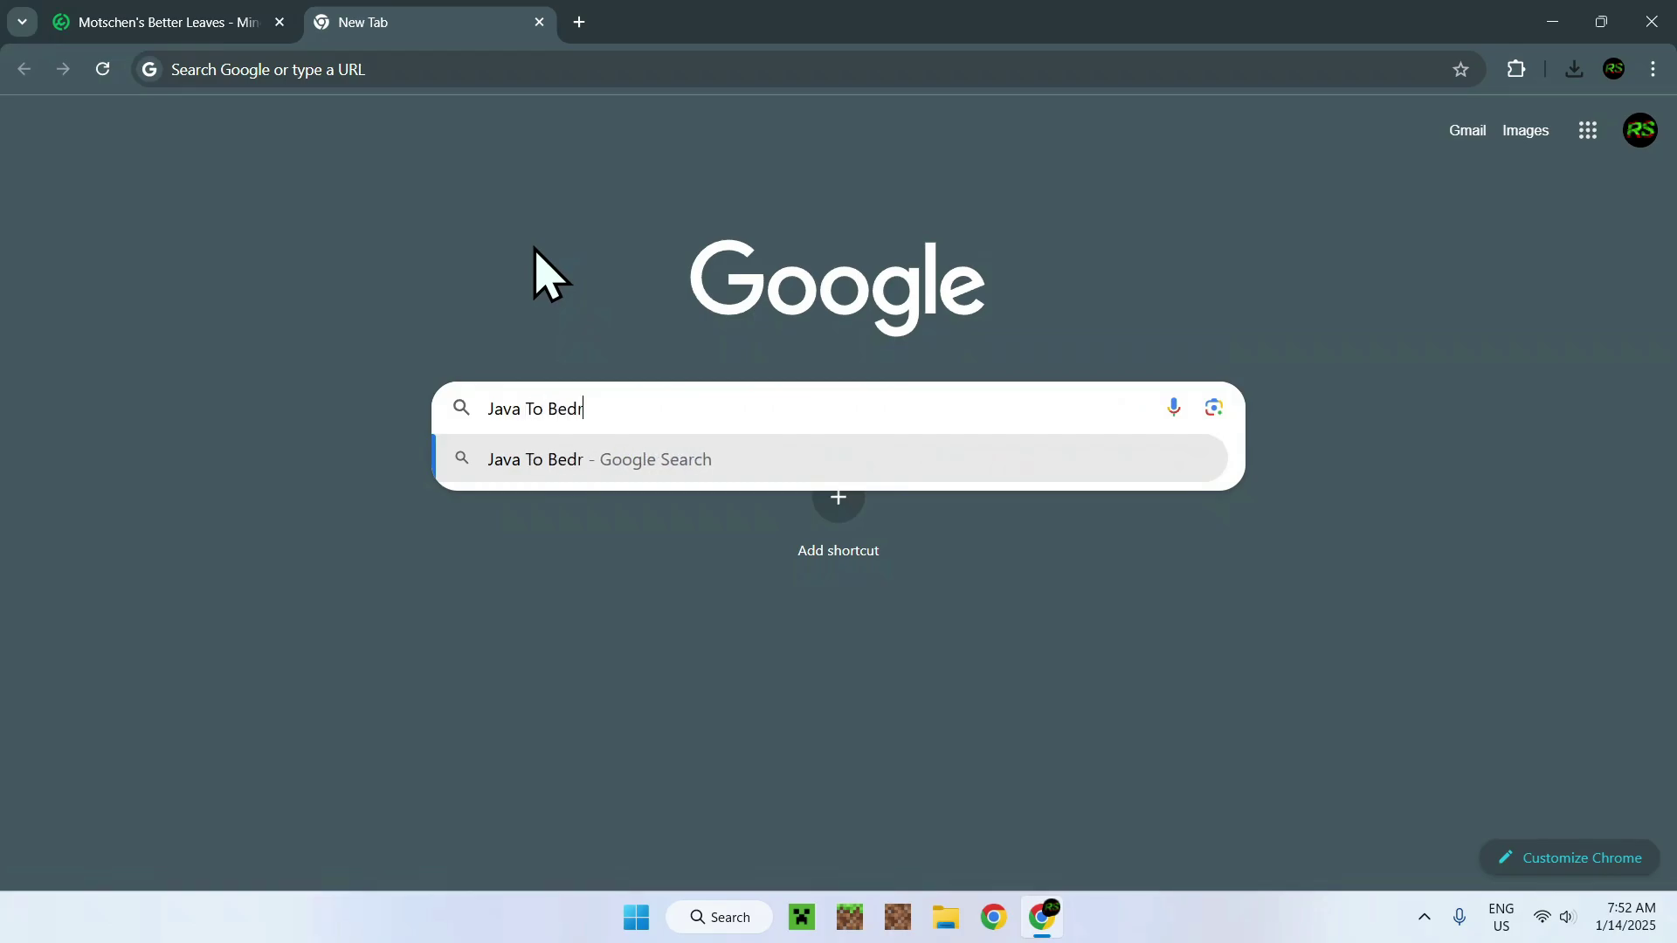
pyautogui.write('ock Pack')
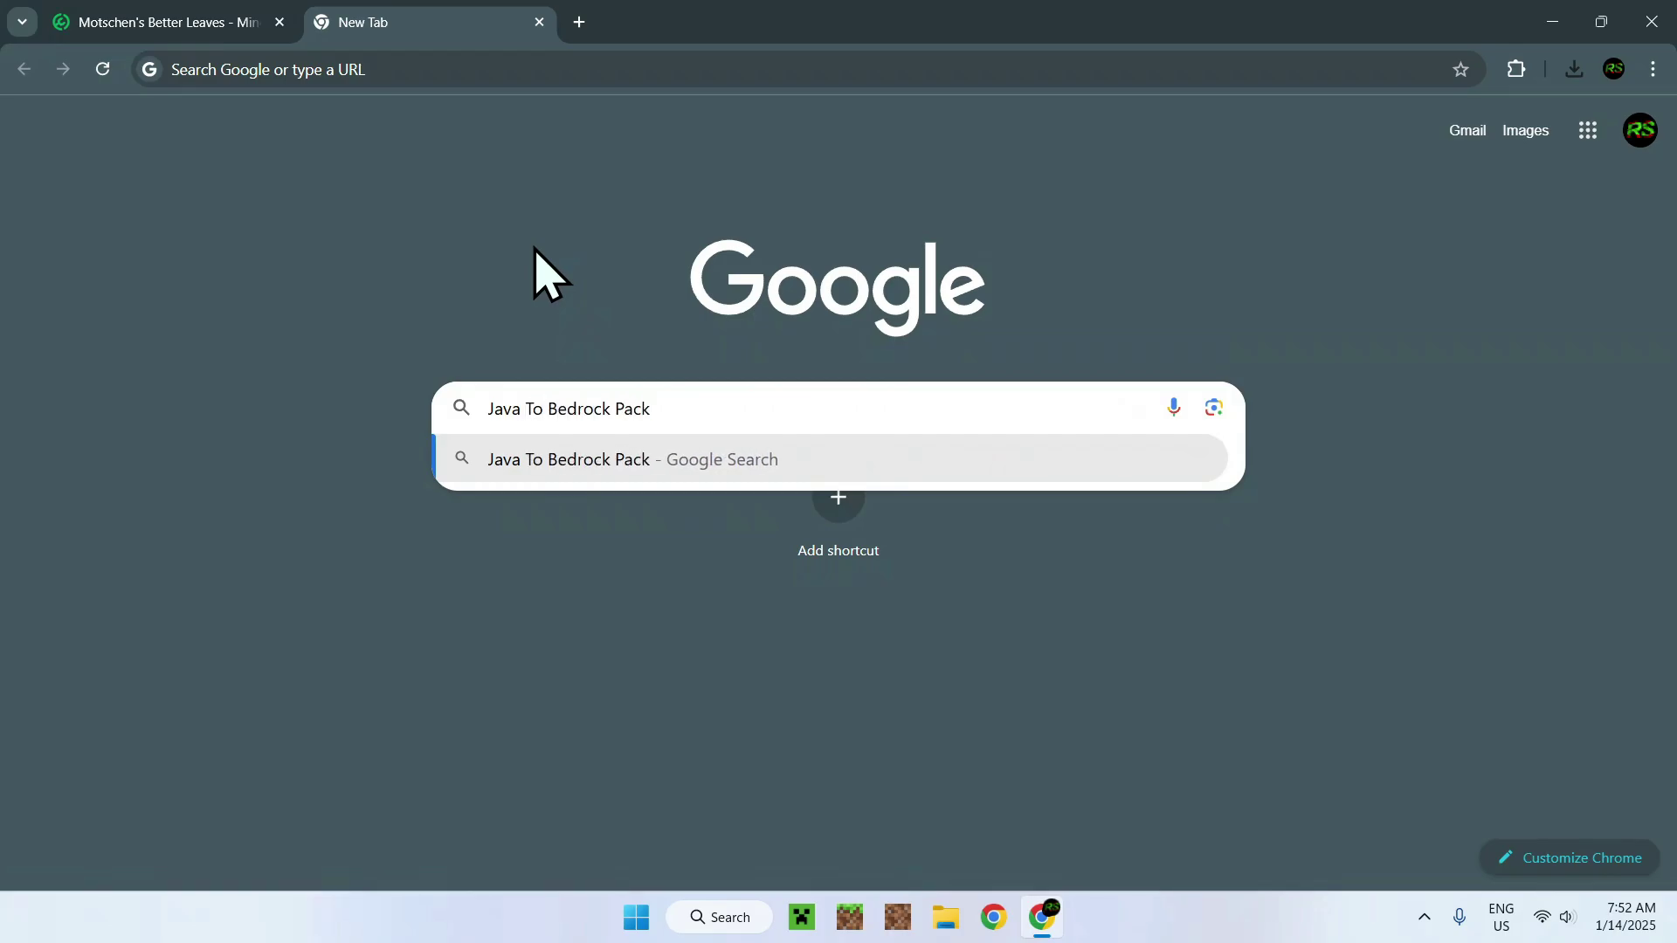
pyautogui.press('Return')
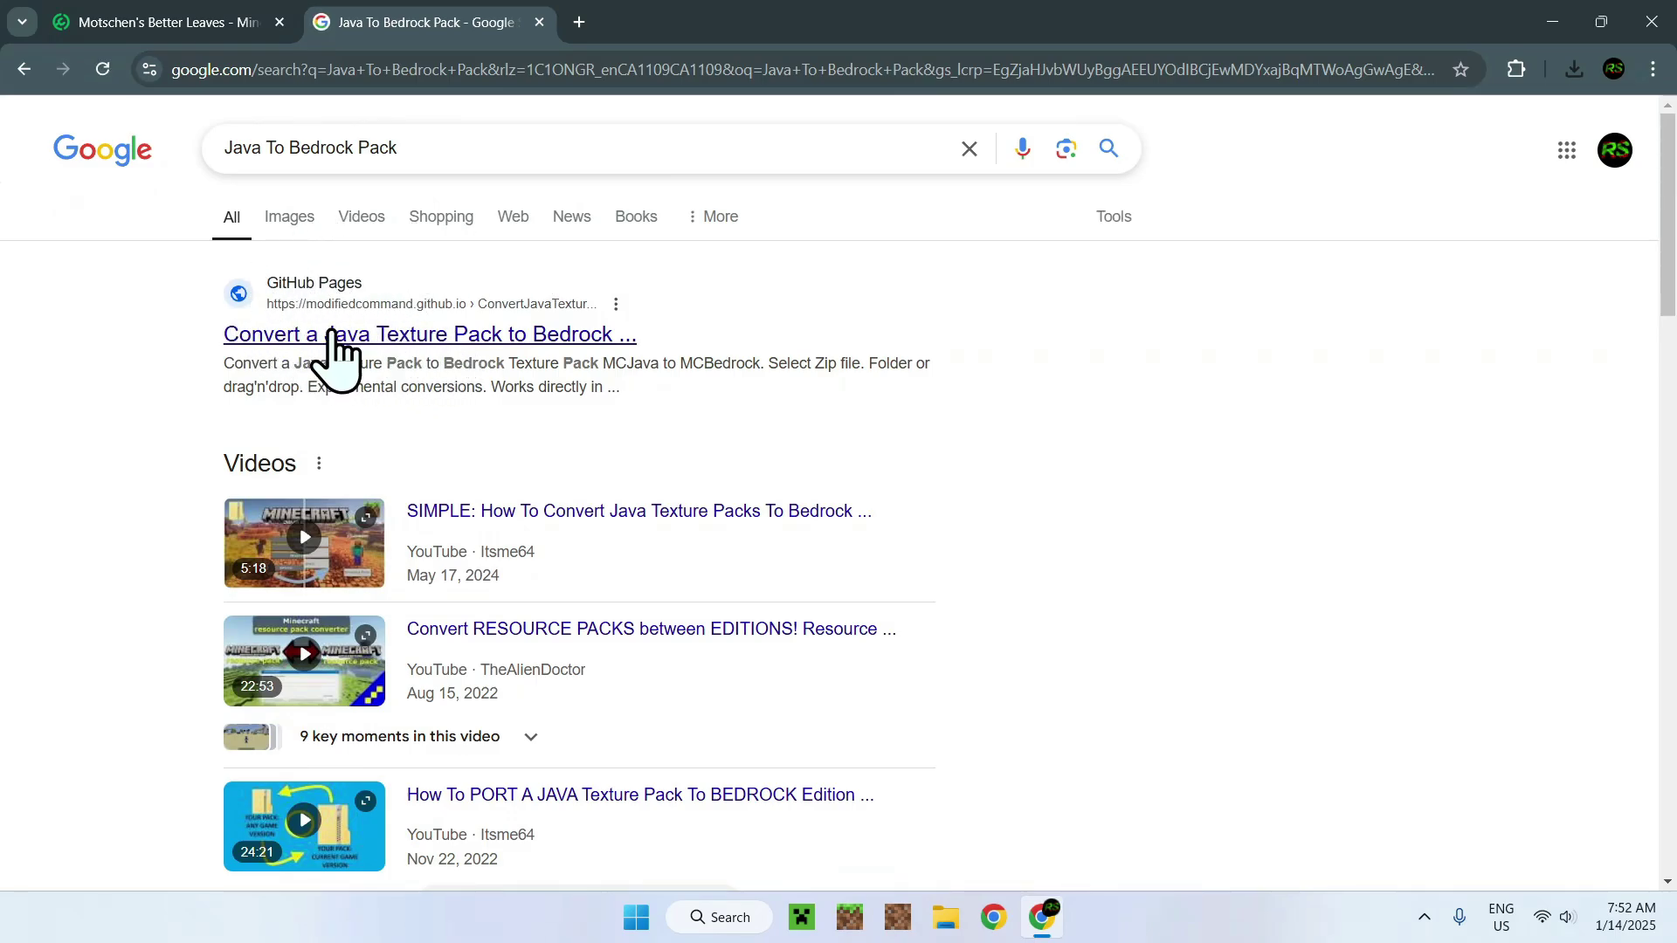
pyautogui.click(385, 336)
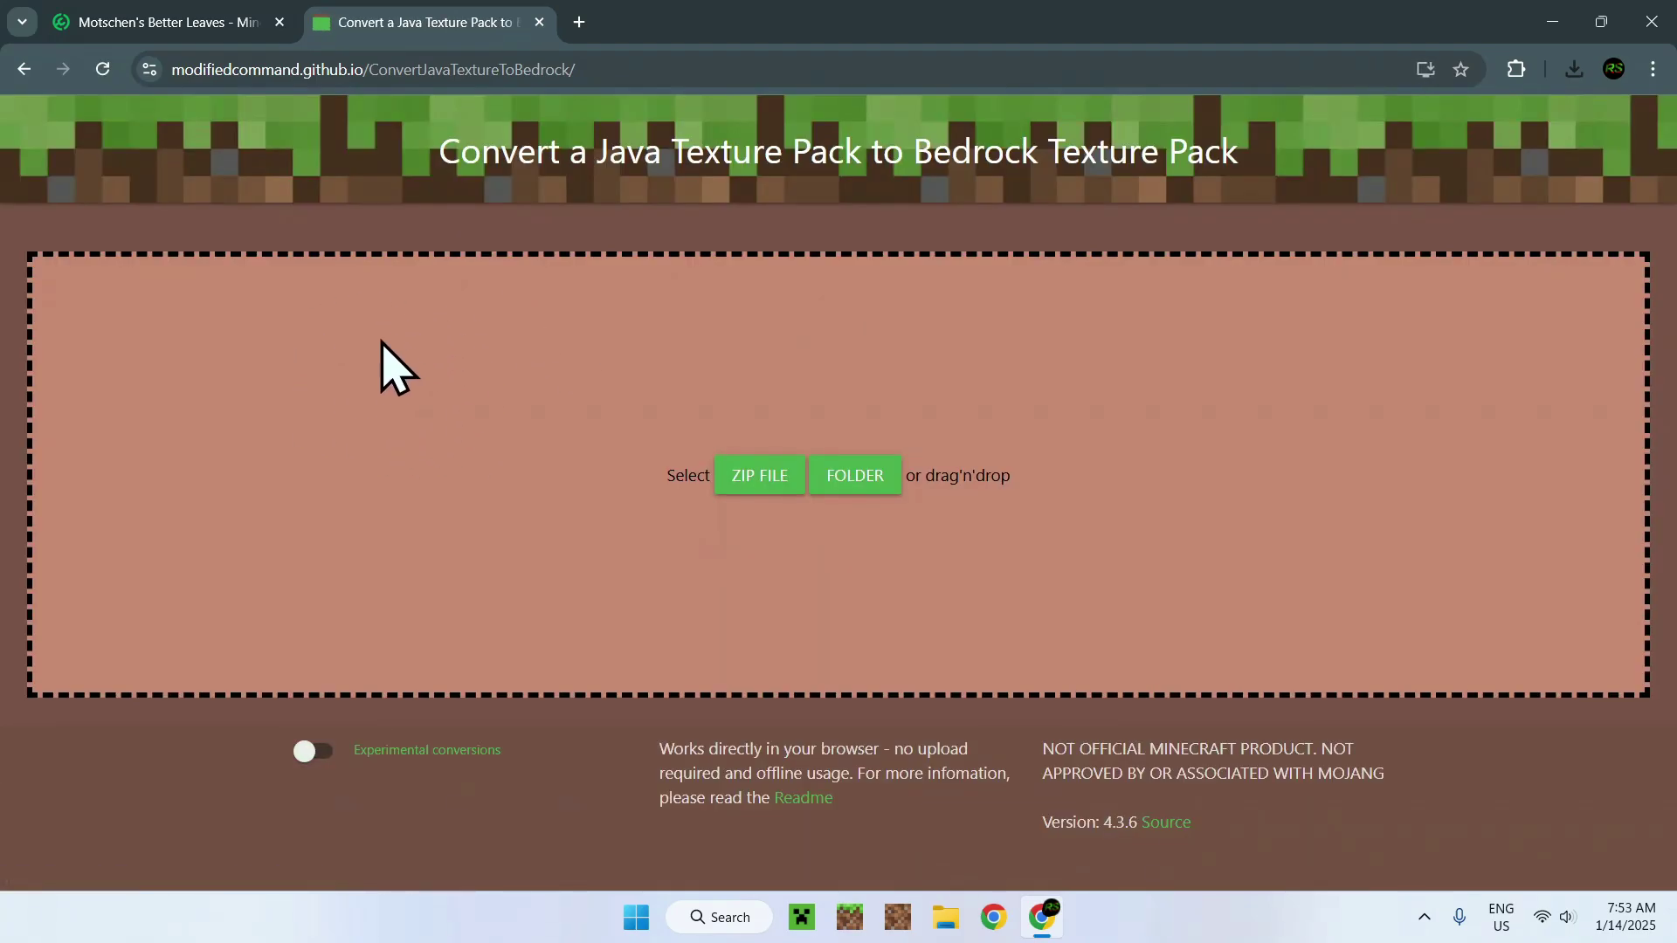
# Step: Convert Better-Leaves-9.0.zip from Downloads and save the resulting Bedrock pack Better-Leaves-9.0 (1).zip
pyautogui.click(753, 500)
pyautogui.click(273, 206)
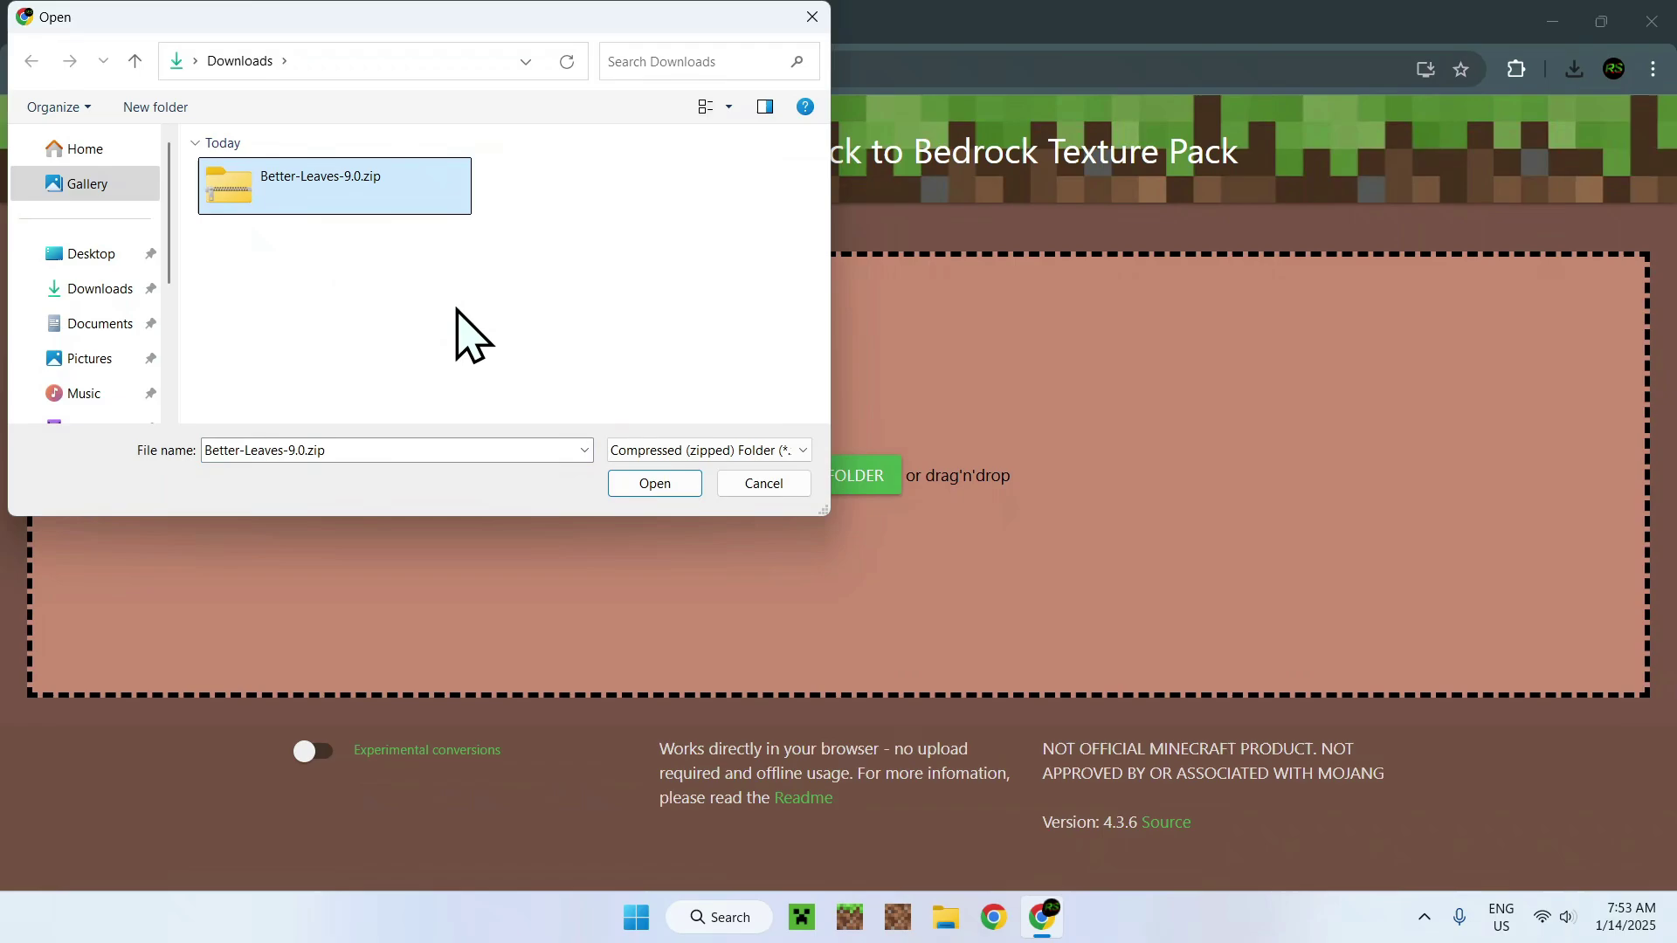
pyautogui.click(657, 486)
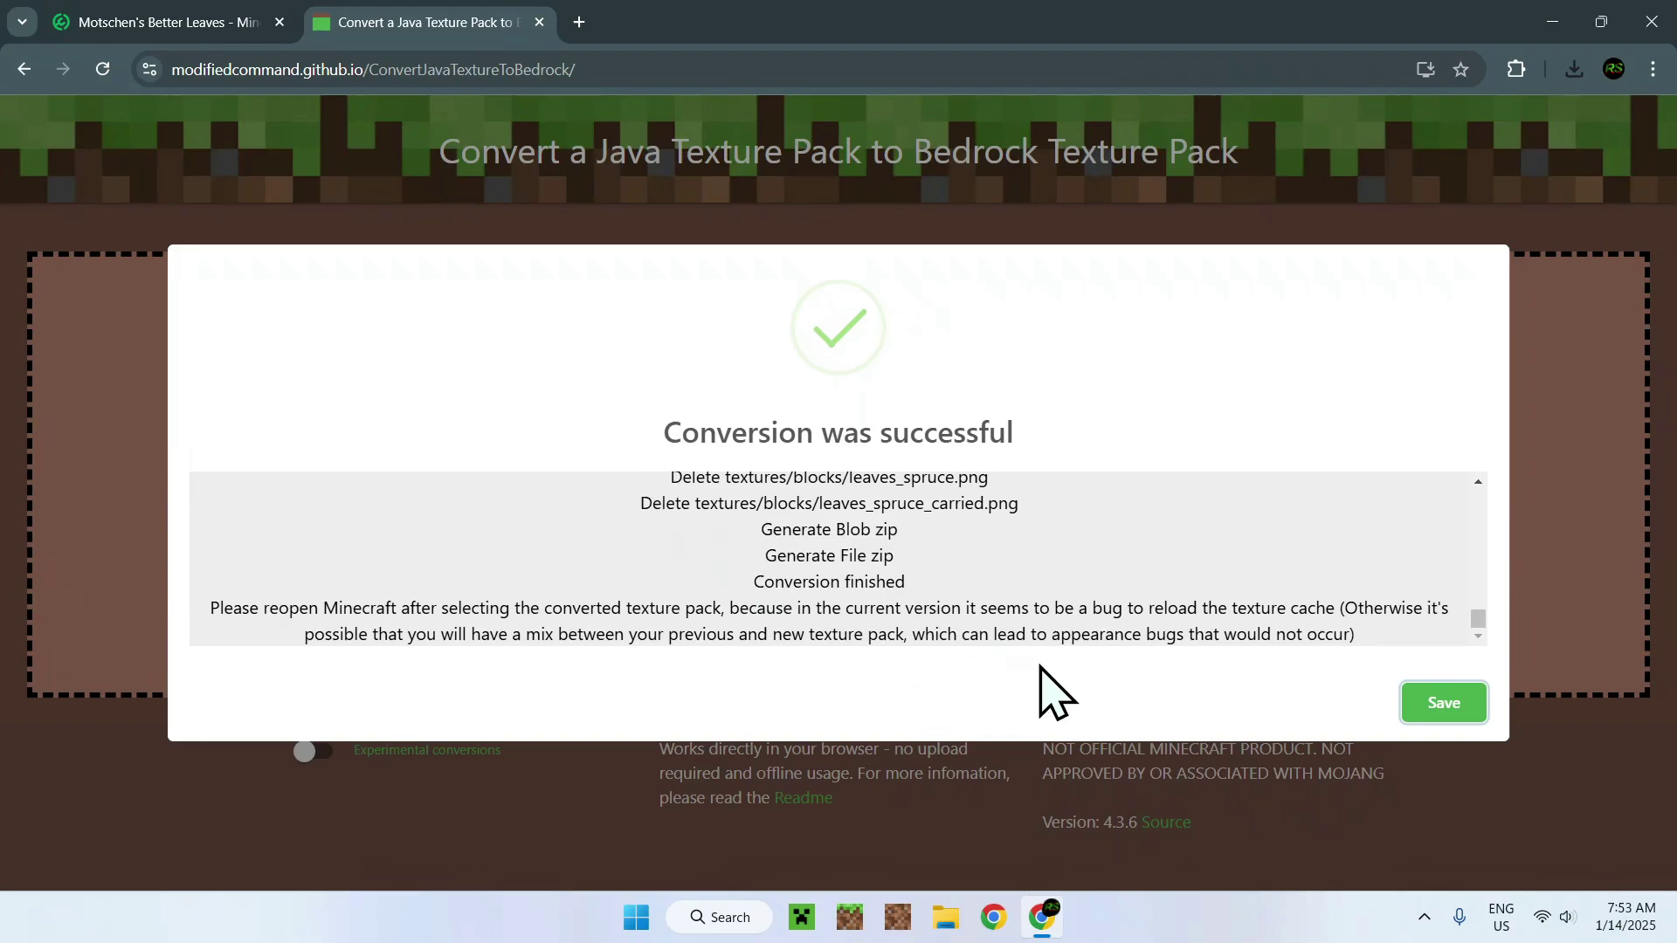
pyautogui.click(1443, 726)
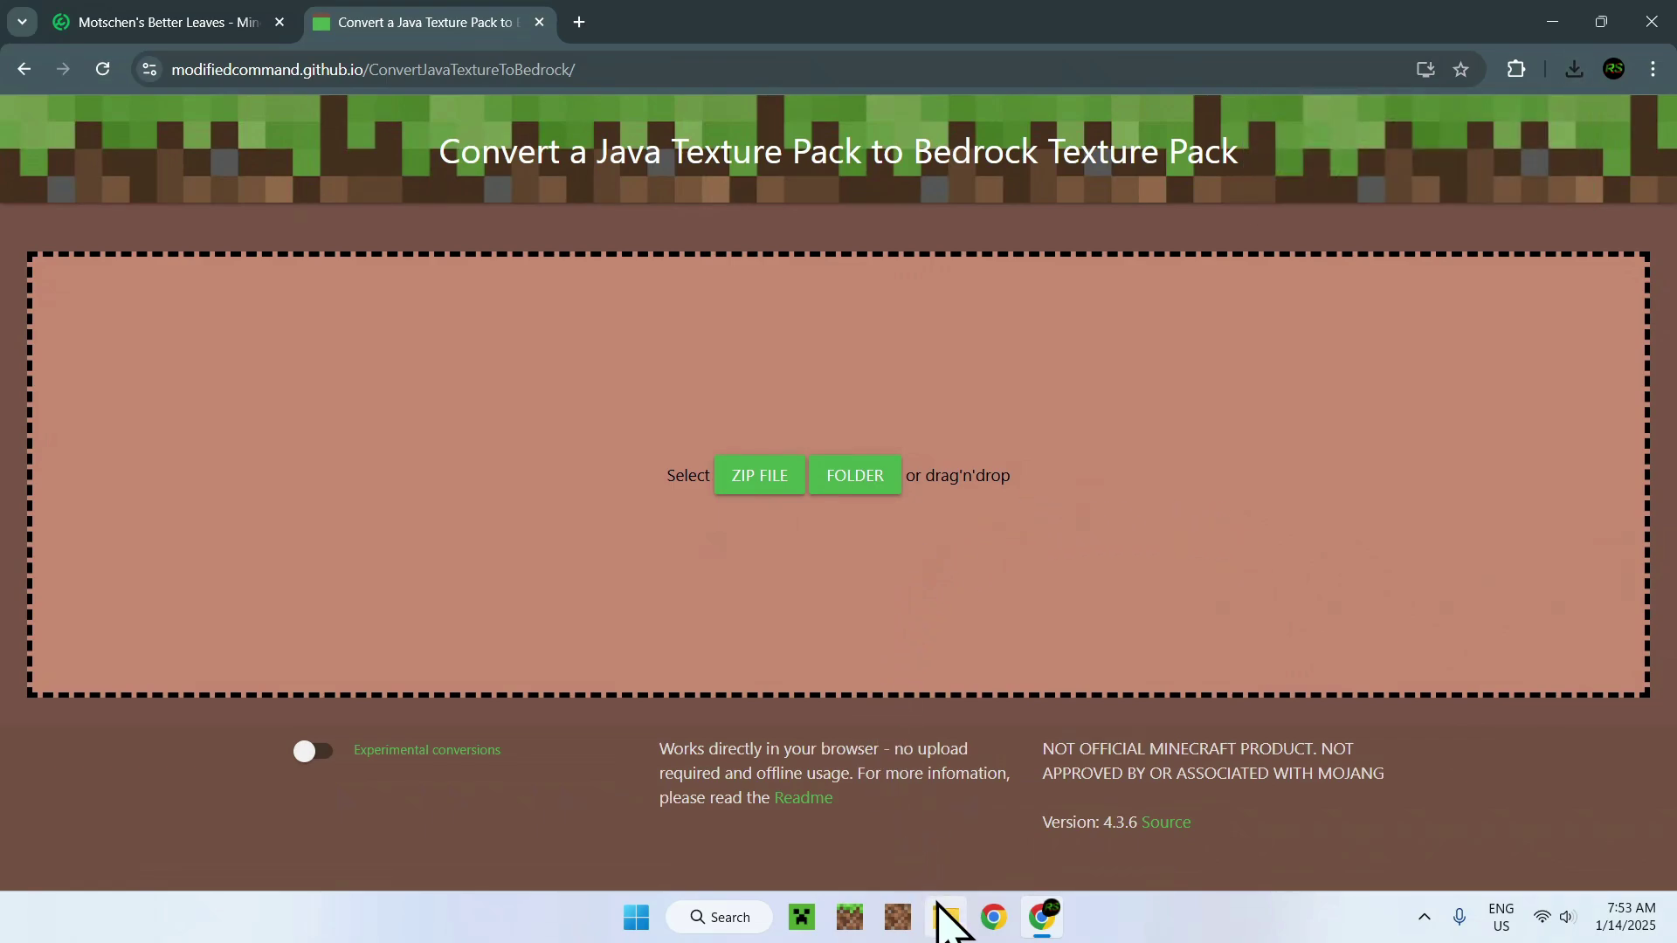
# Step: Delete the original Better-Leaves-9.0.zip from the Downloads folder in File Explorer
pyautogui.click(941, 913)
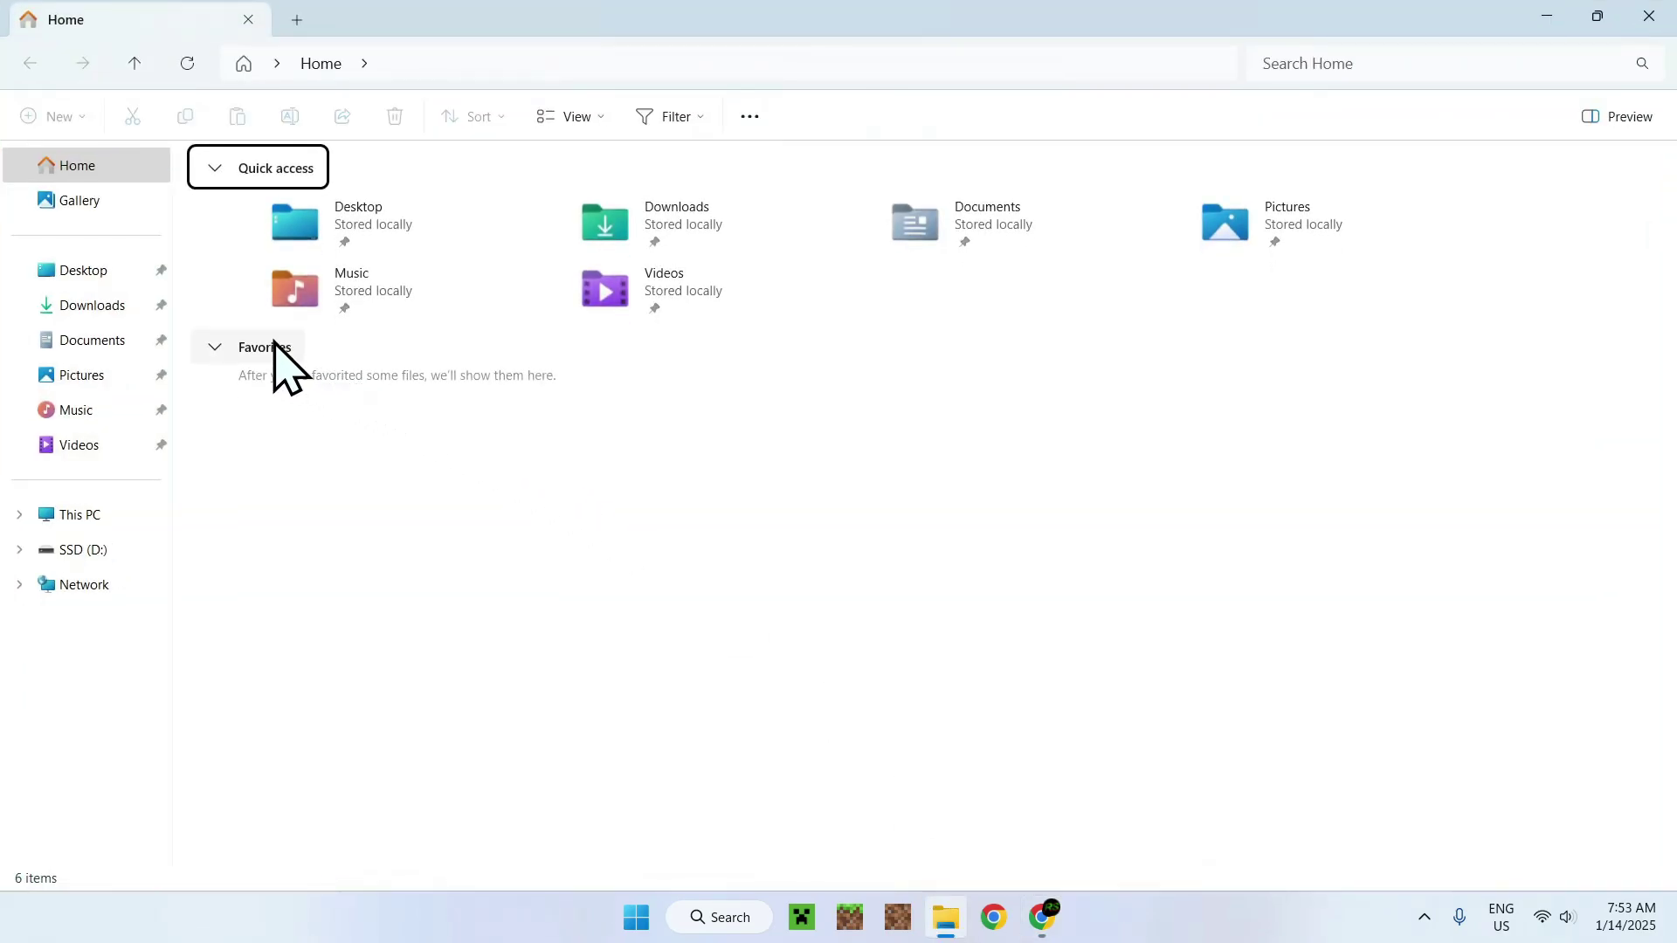
pyautogui.click(97, 306)
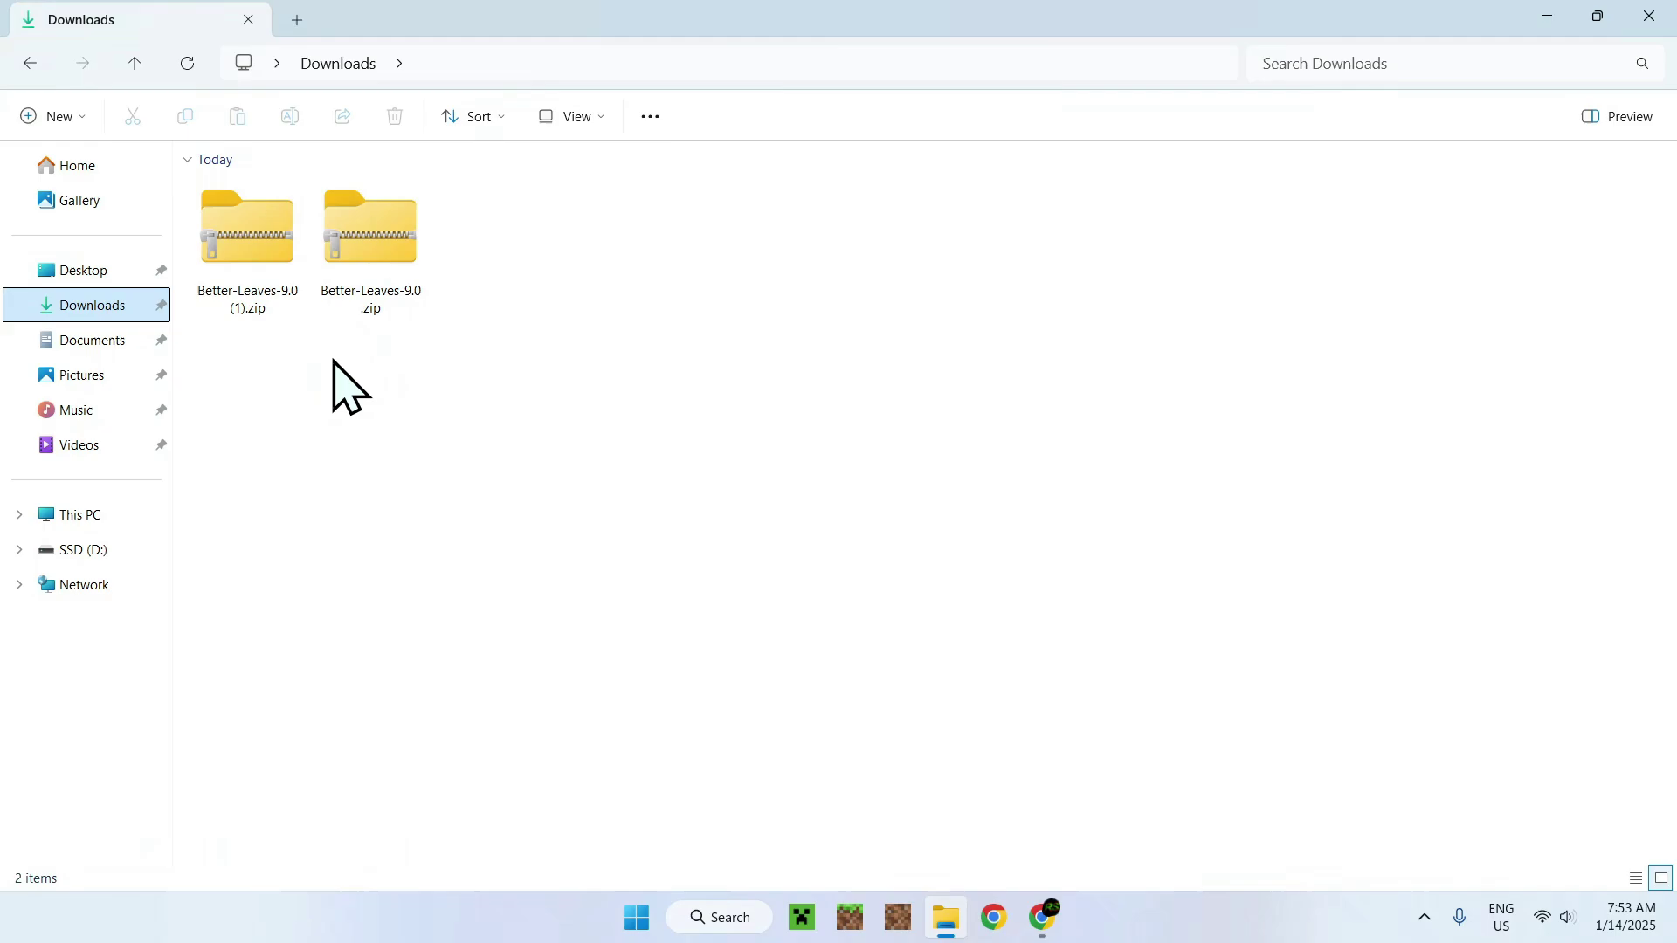
pyautogui.moveTo(368, 301); pyautogui.dragTo(562, 363)
pyautogui.click(395, 117)
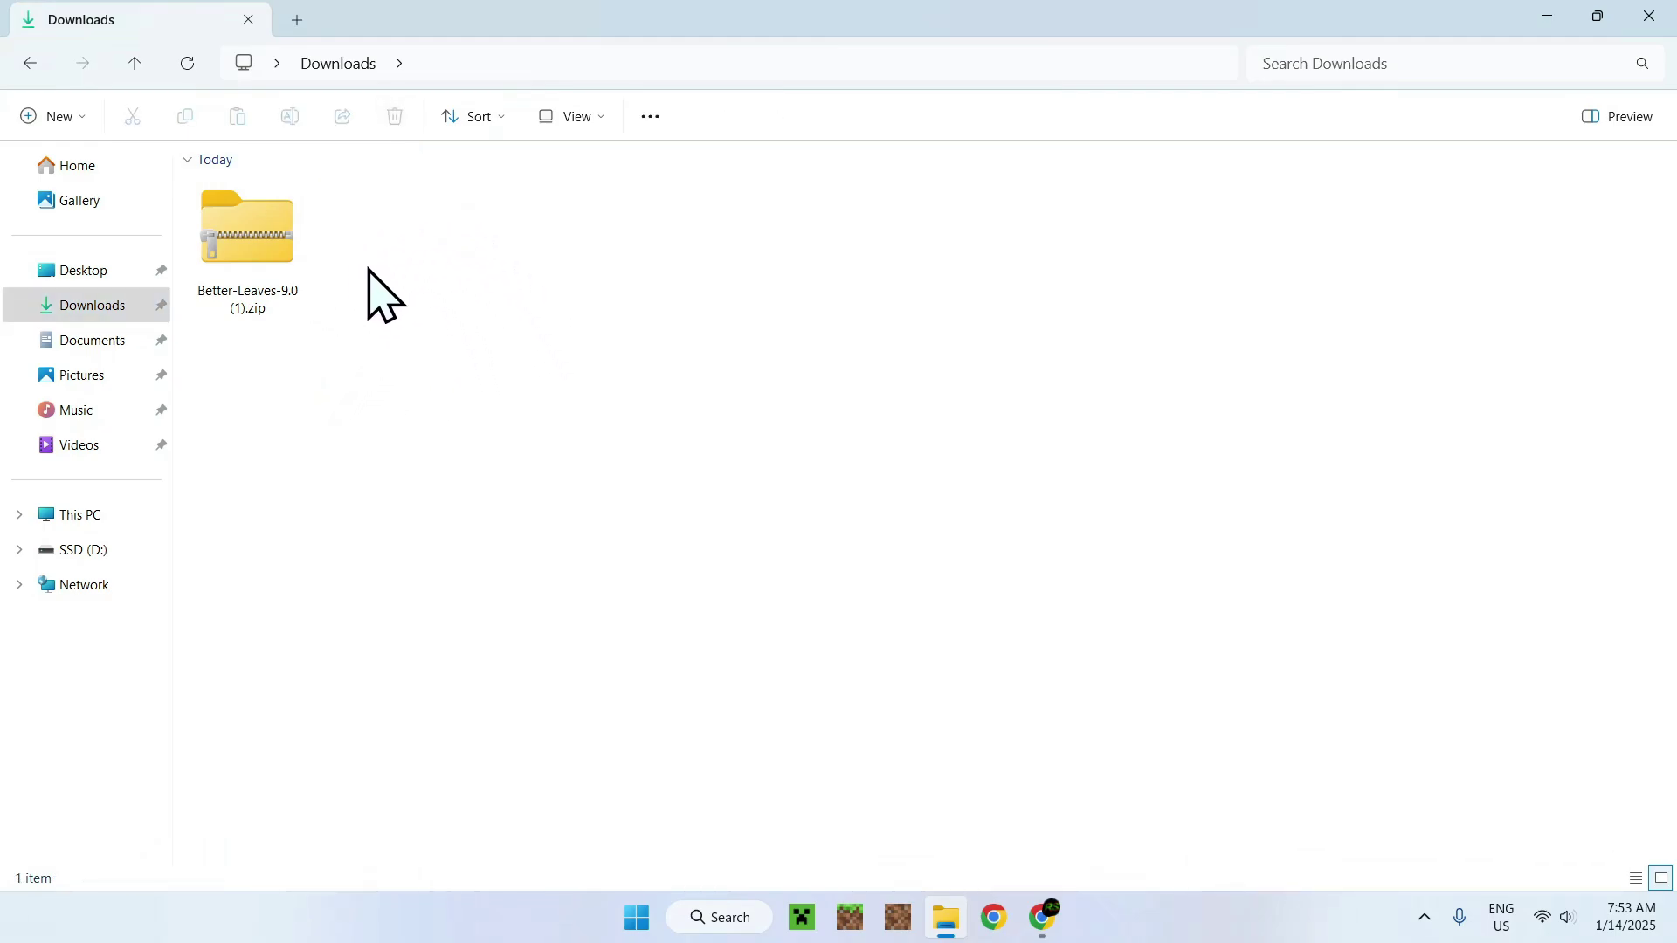
# Step: Rename Better-Leaves-9.0 (1).zip to Better-Leaves-9.0 (1).mcpack and confirm the extension change
pyautogui.hotkey('ctrl', 'a')
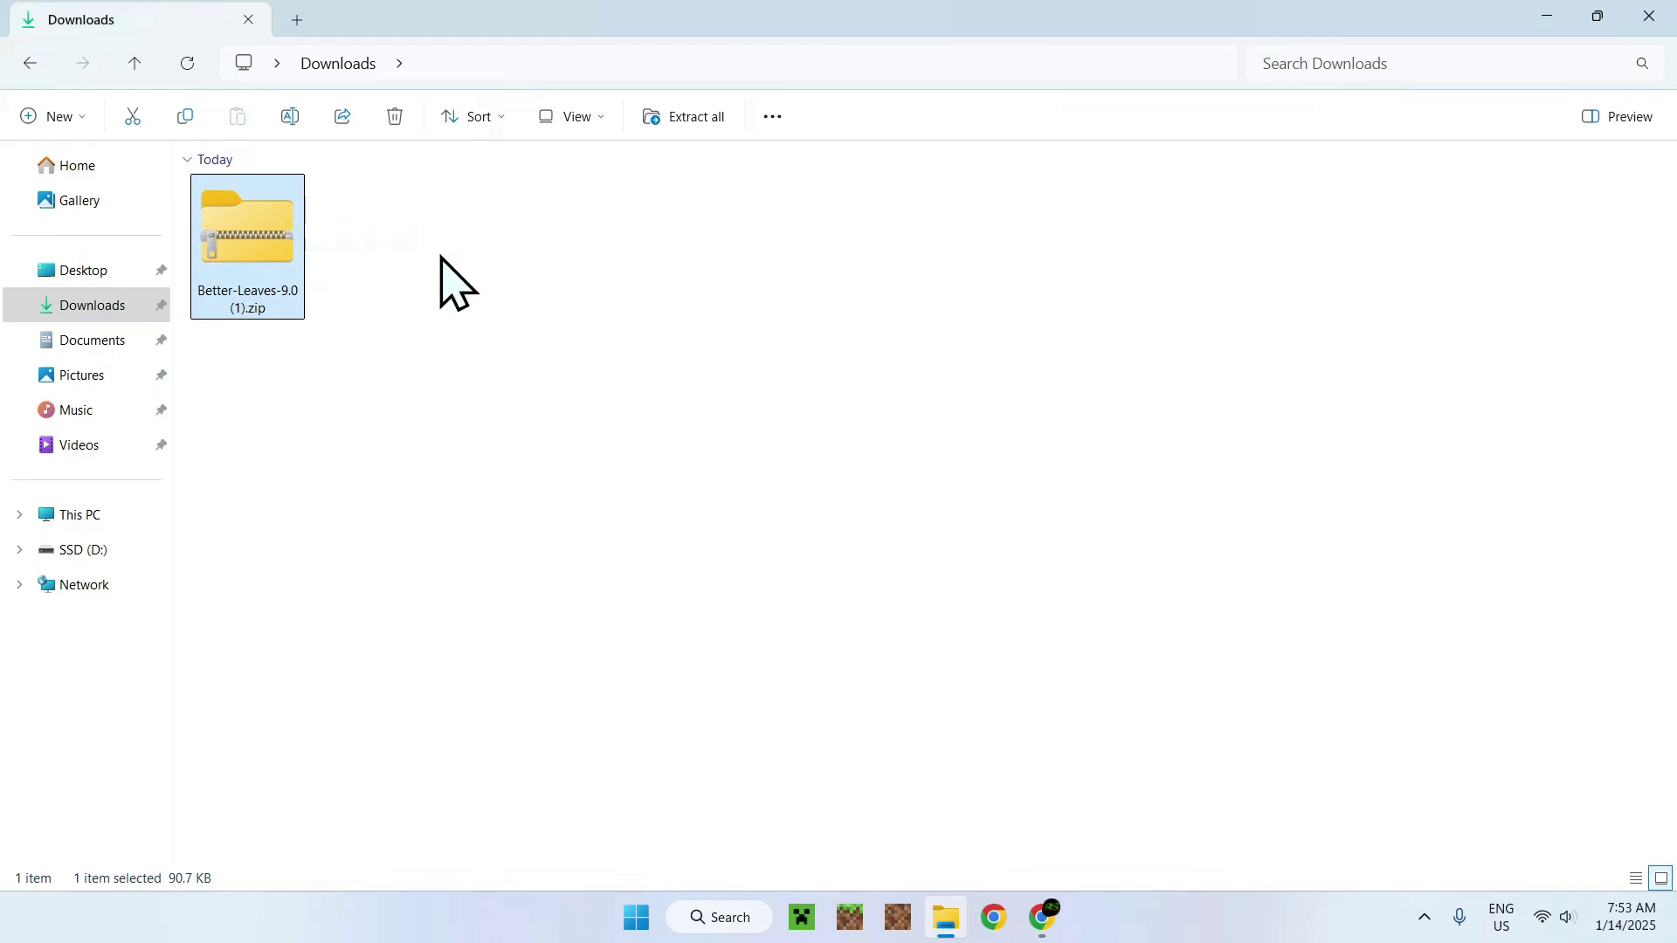
pyautogui.click(289, 116)
pyautogui.click(250, 306)
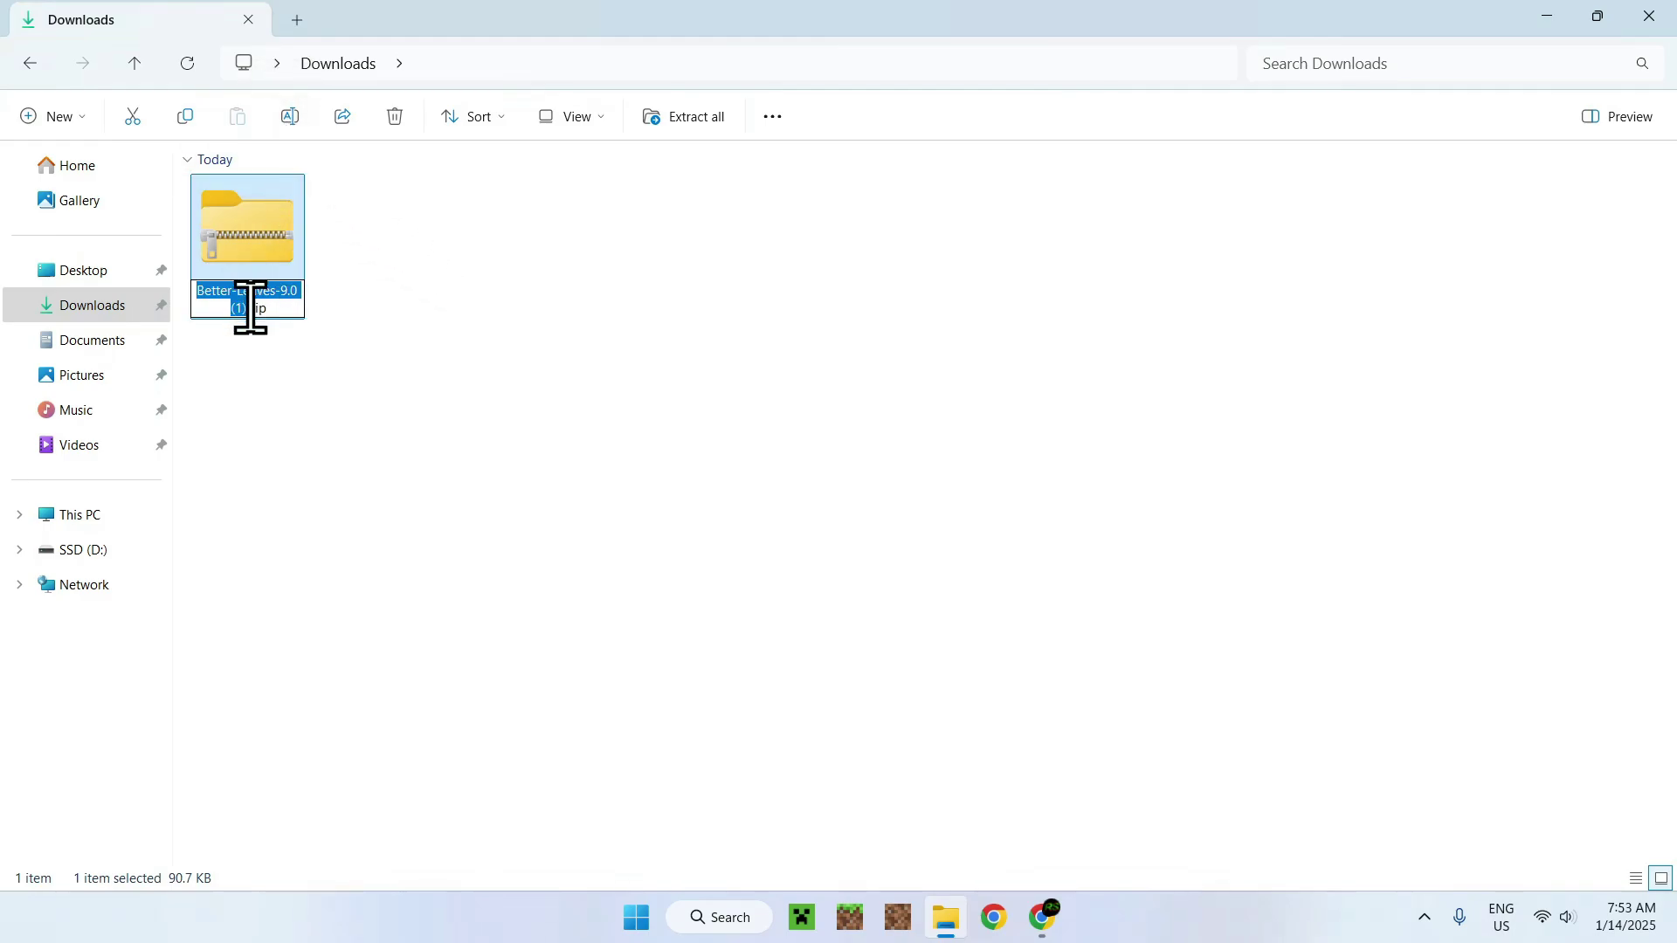
pyautogui.doubleClick(254, 308)
pyautogui.write('mcpack')
pyautogui.press('Return')
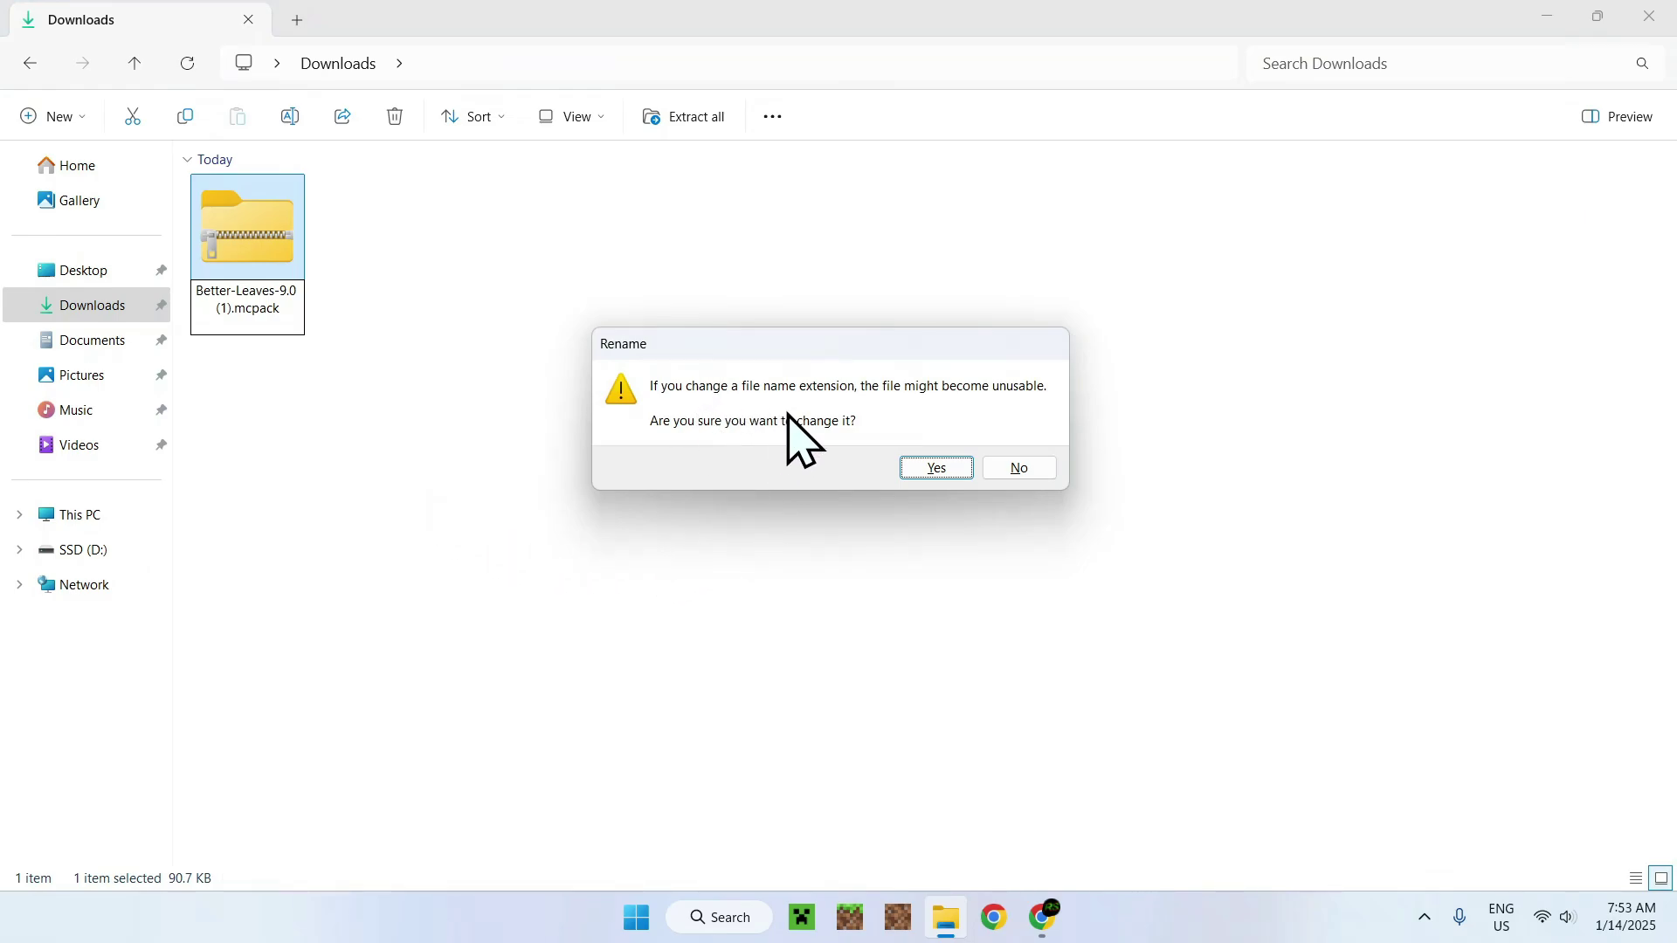
pyautogui.click(935, 468)
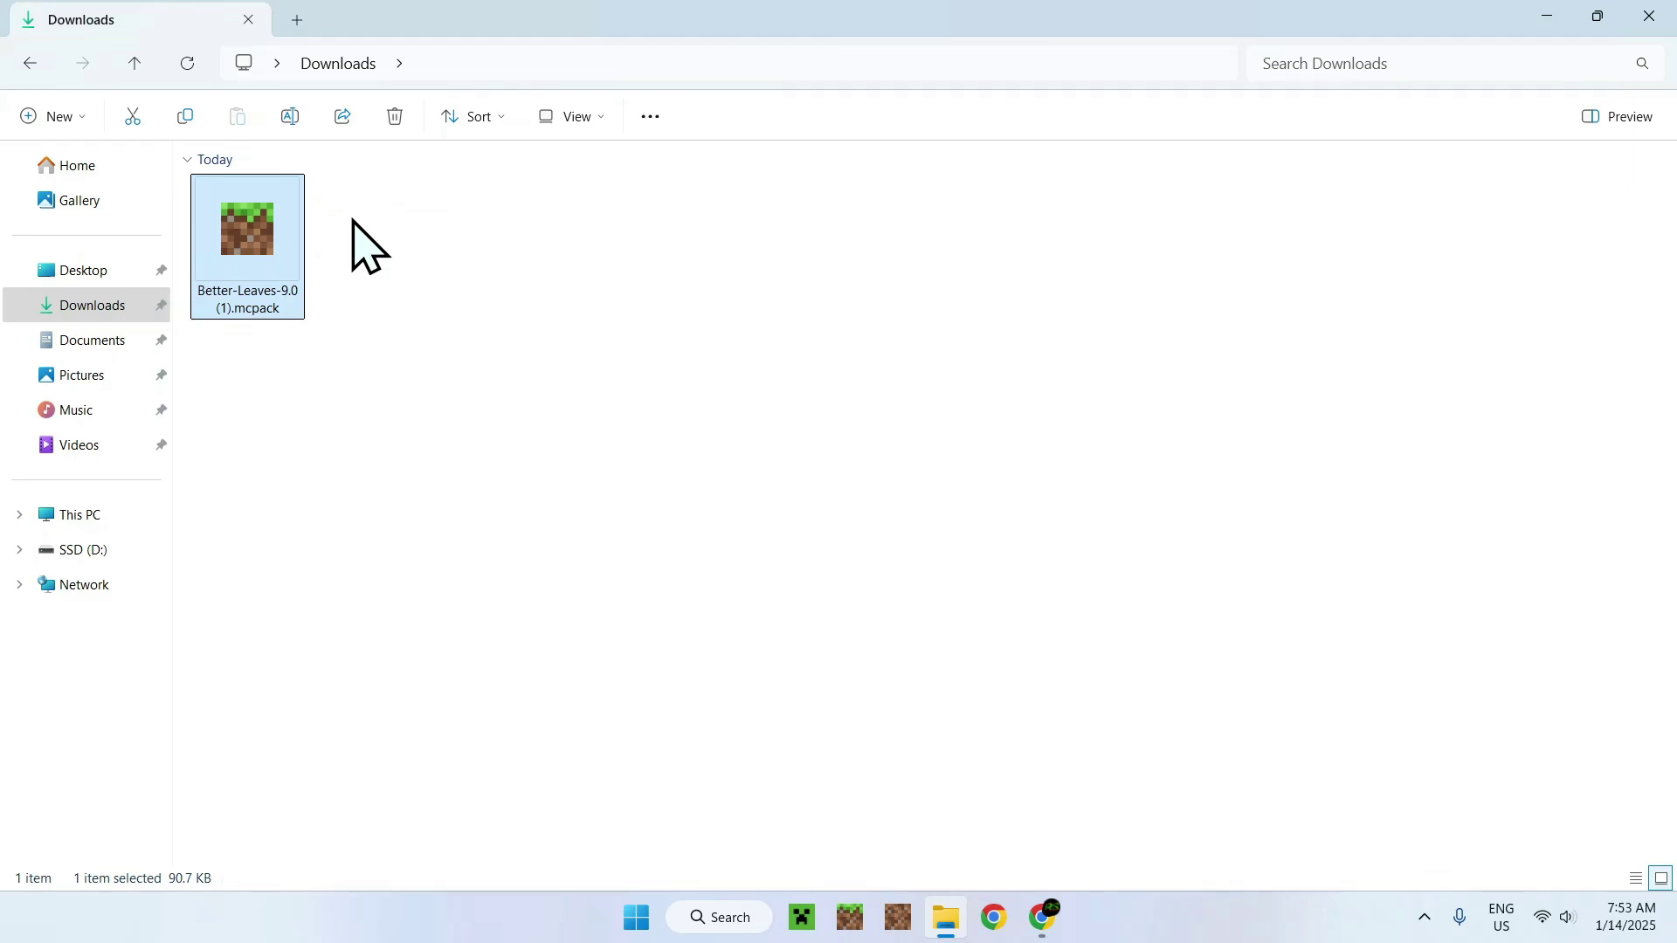
# Step: Adjust the folder's View options, then bring up the context menu for Better-Leaves-9.0 (1).mcpack
pyautogui.click(573, 125)
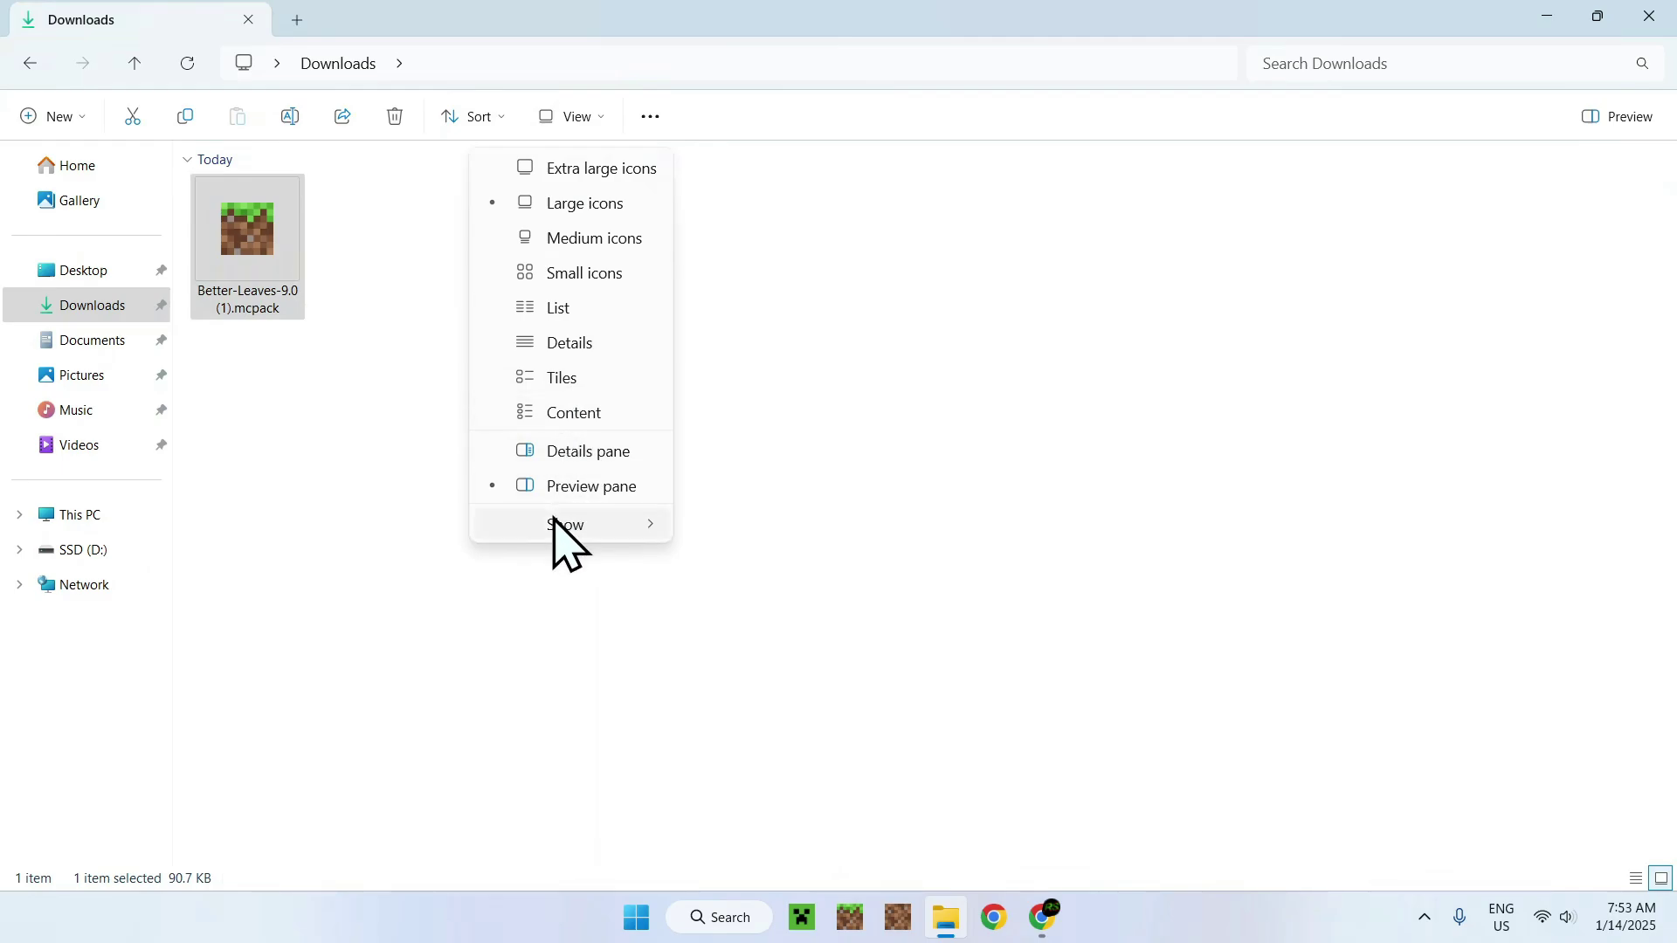
pyautogui.moveTo(553, 522)
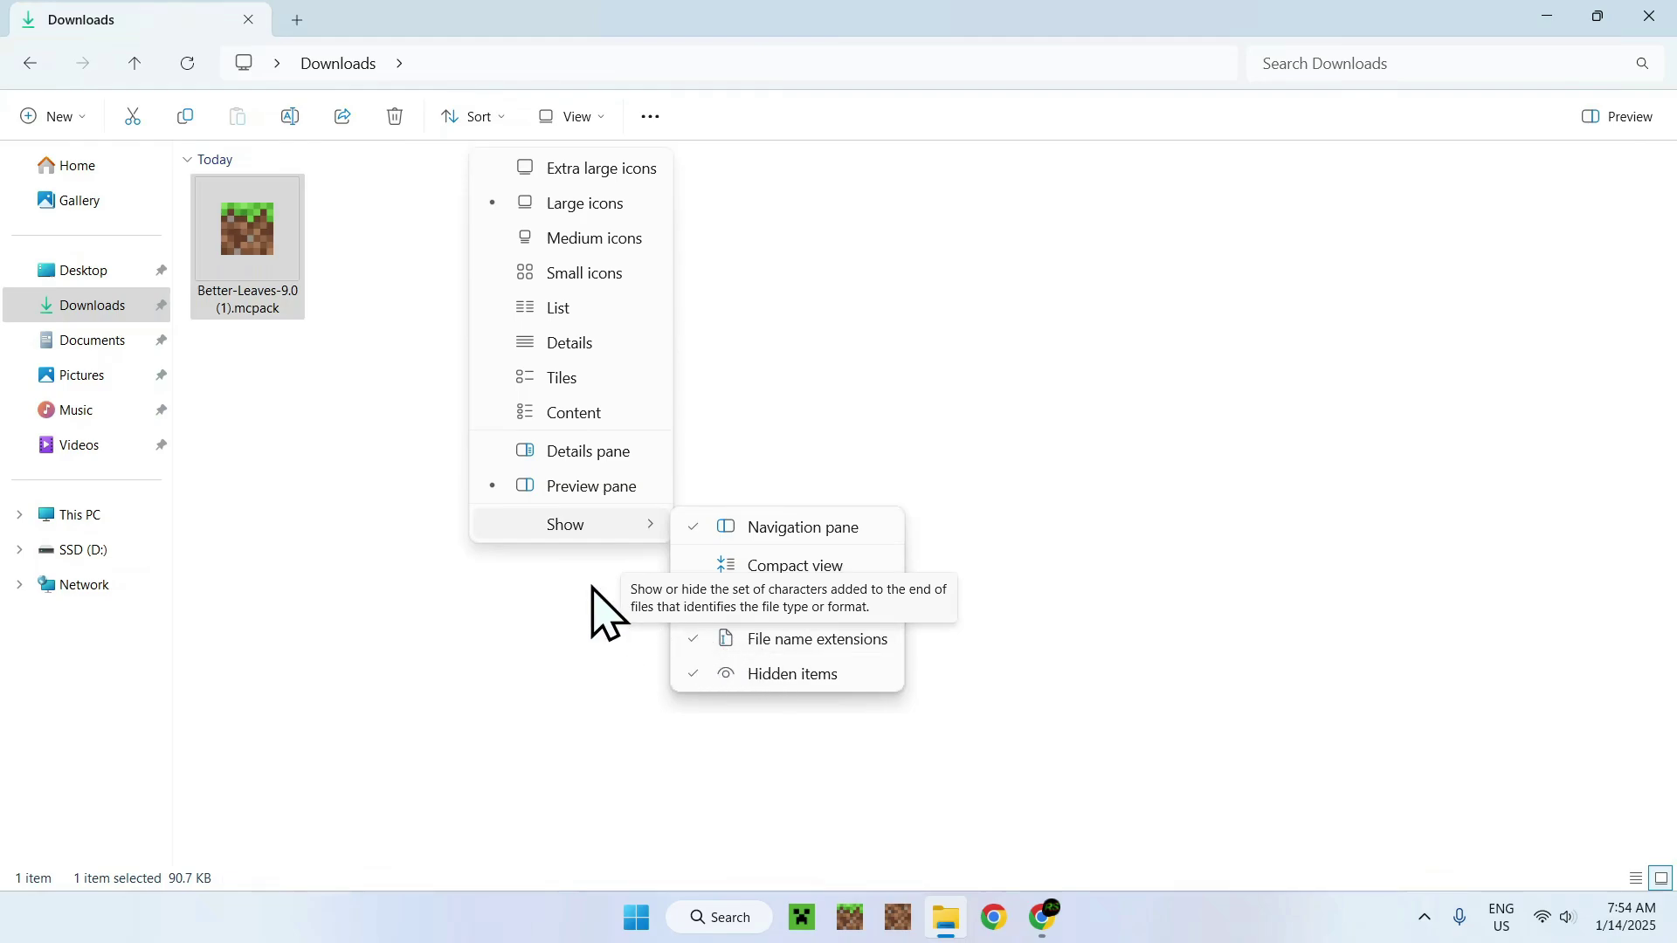
pyautogui.click(411, 472)
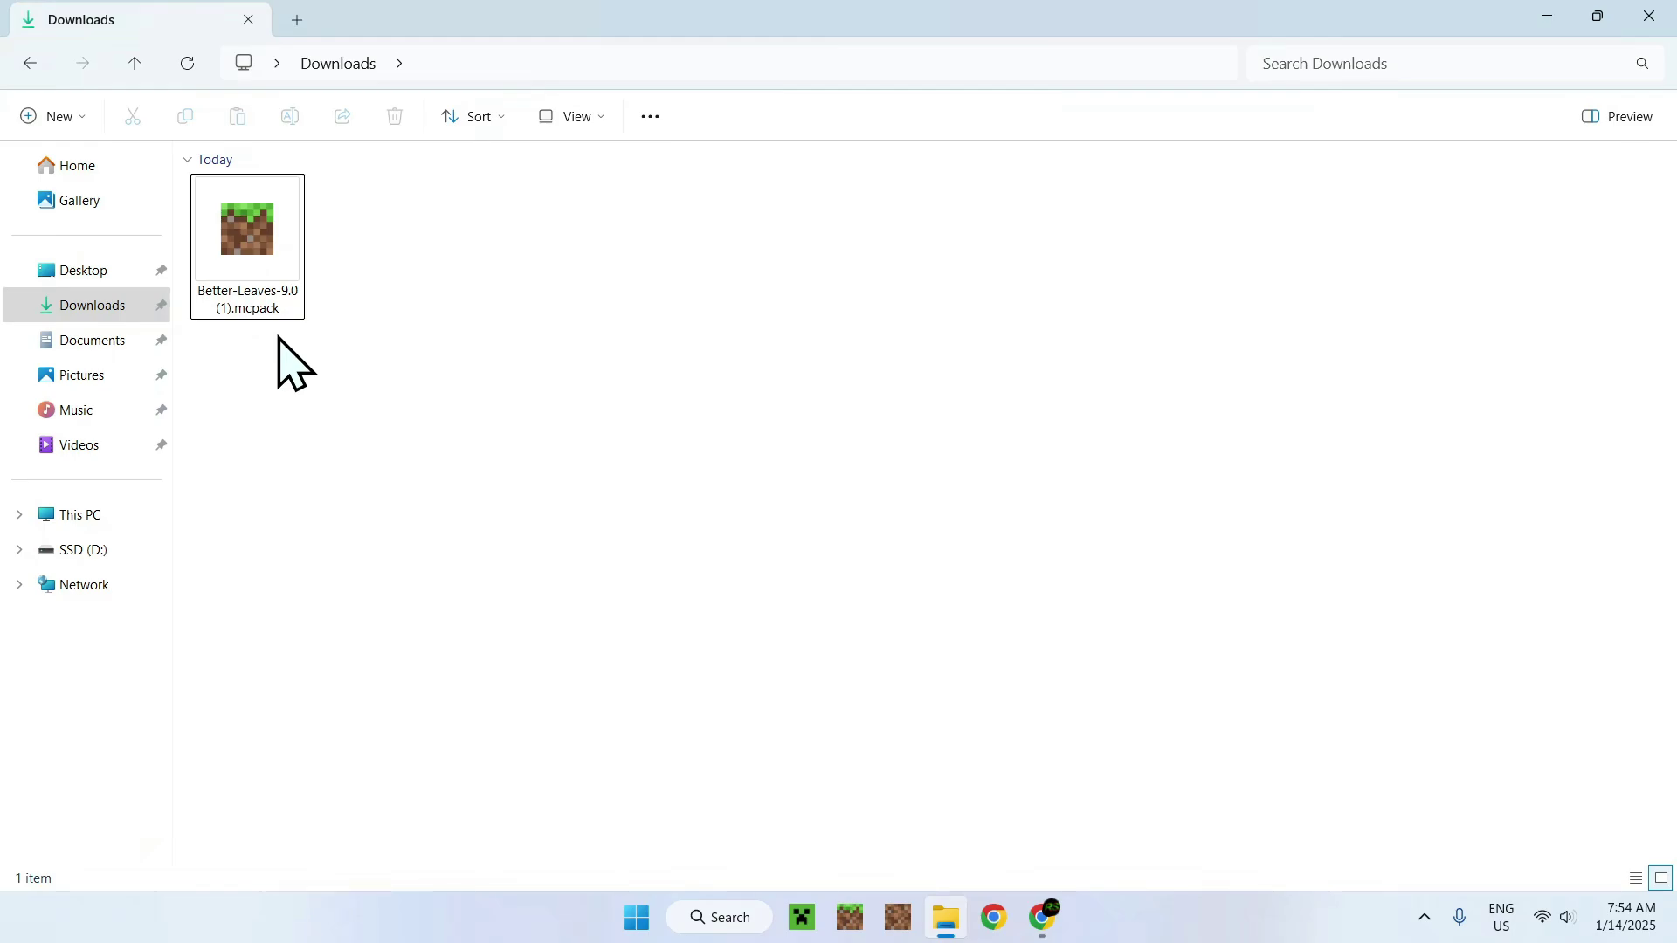
pyautogui.rightClick(243, 210)
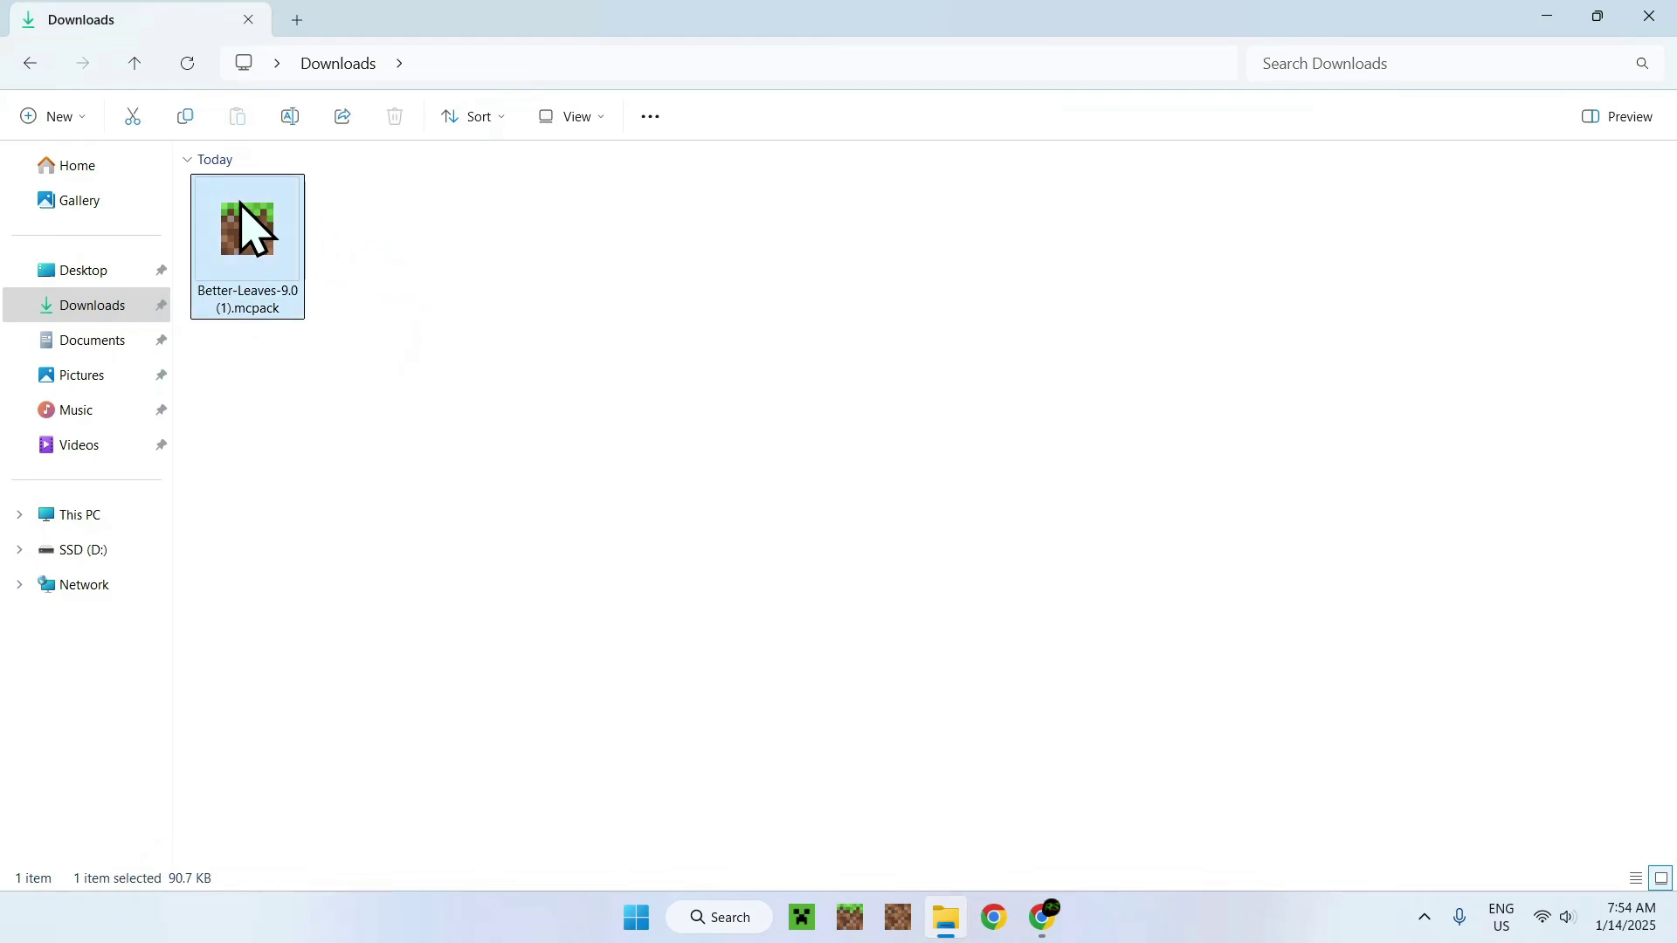
# Step: Open the .mcpack with Minecraft, activate Better-Leaves-9.0 under Global Resources, and return to the title screen
pyautogui.moveTo(329, 325)
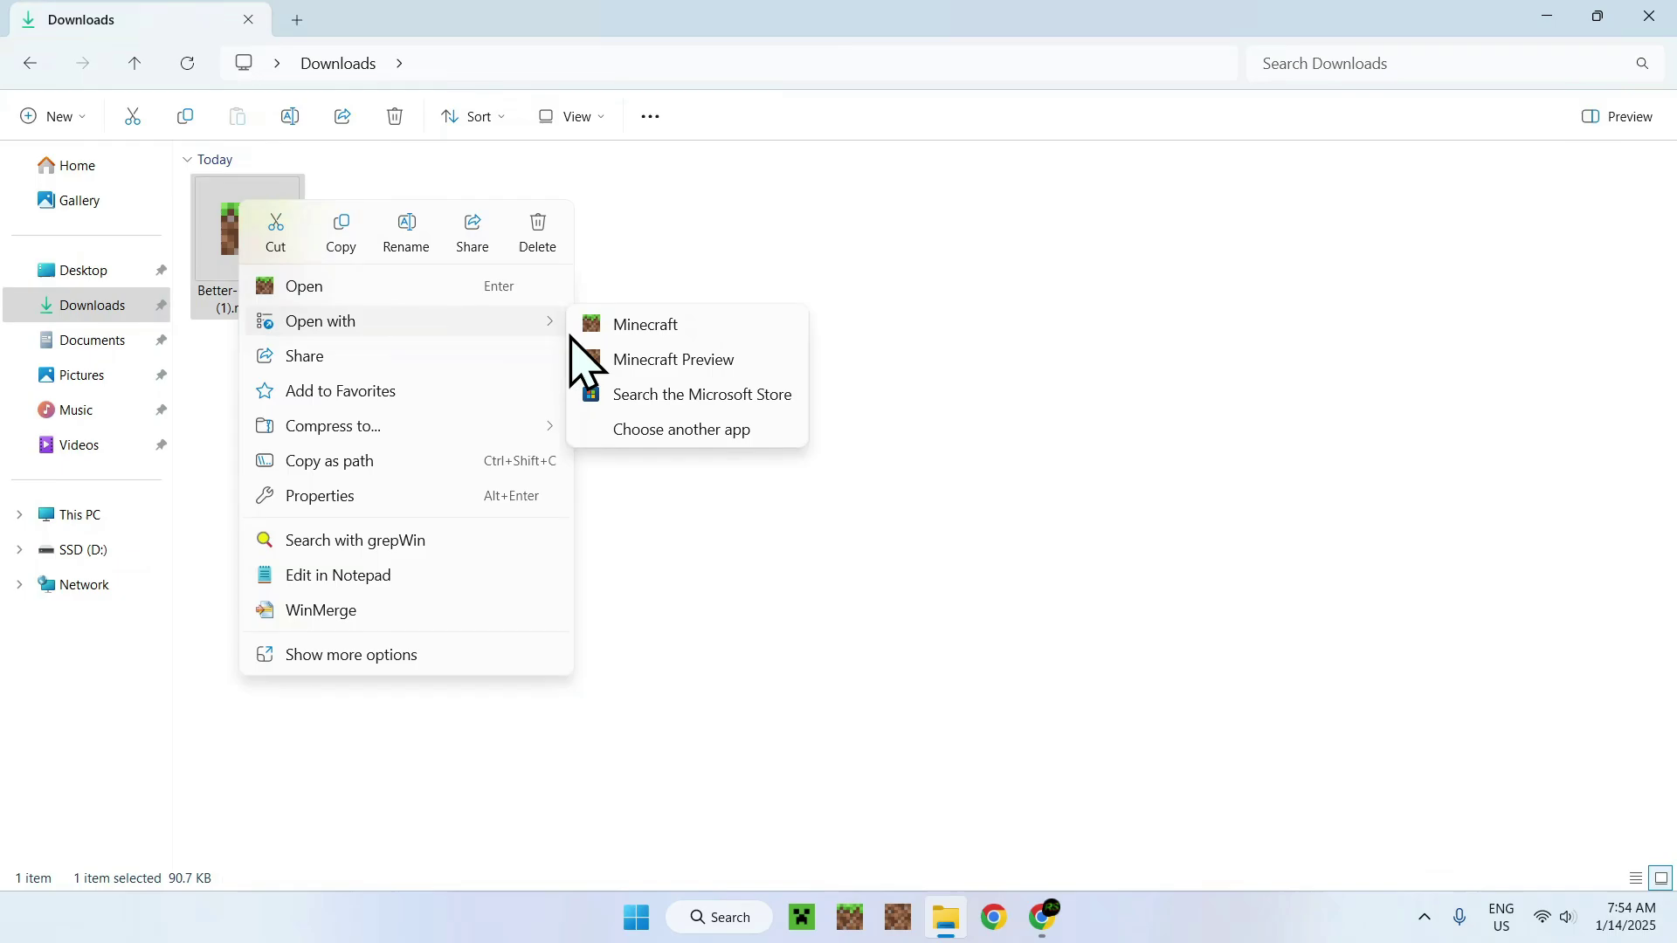
pyautogui.click(636, 328)
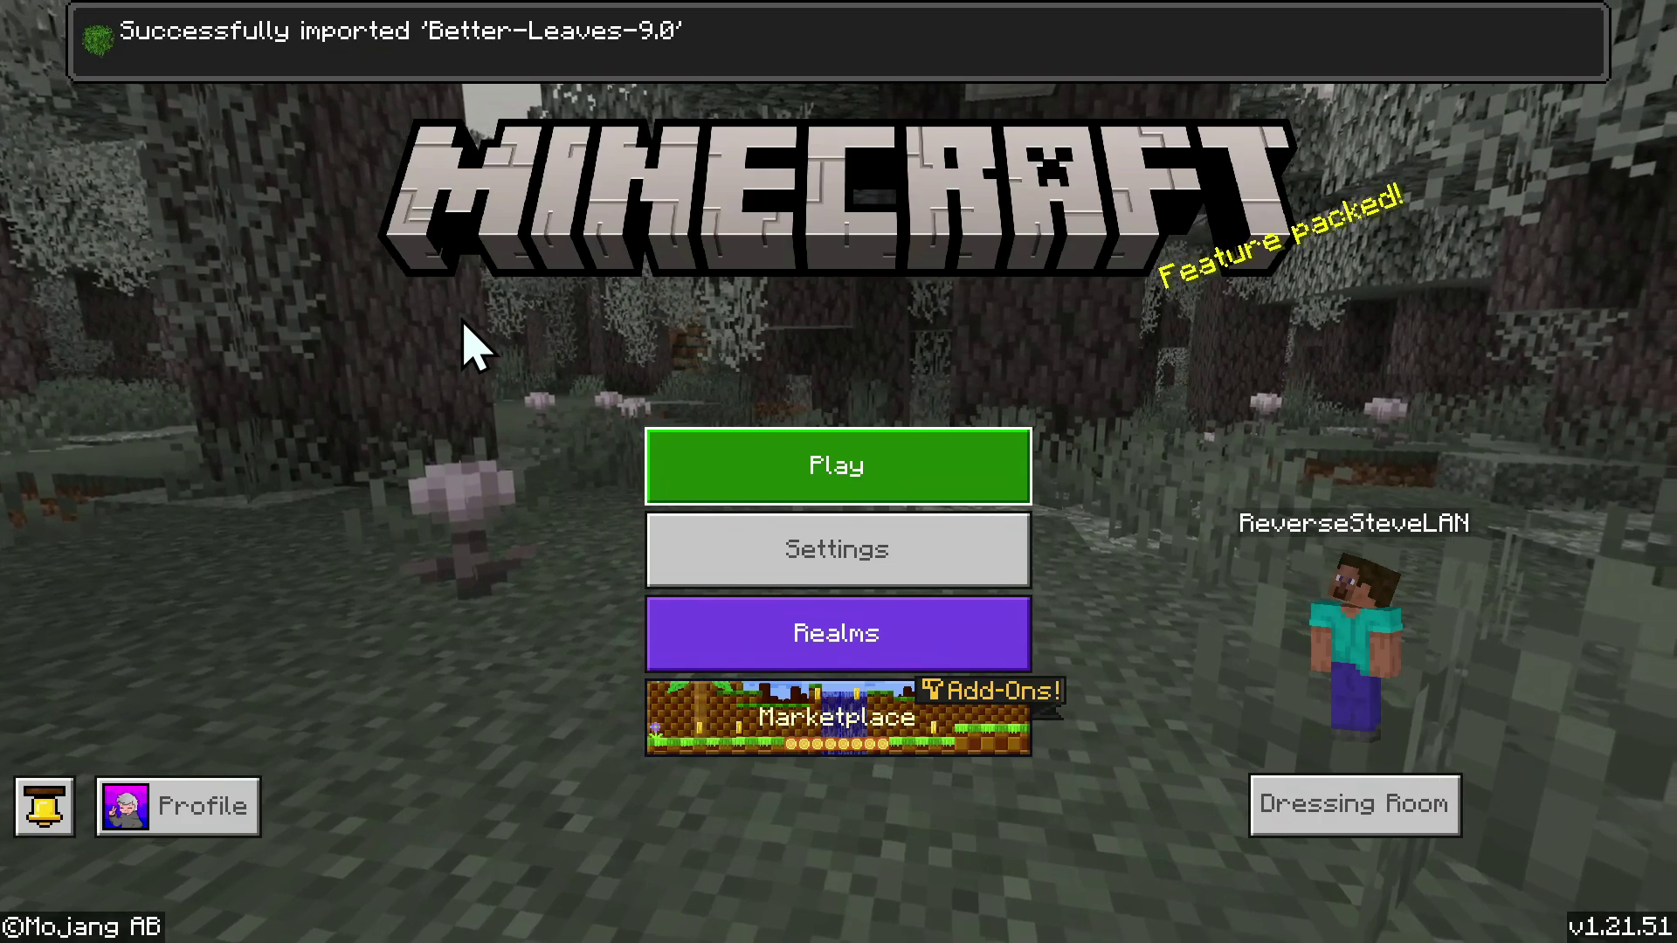
pyautogui.click(662, 564)
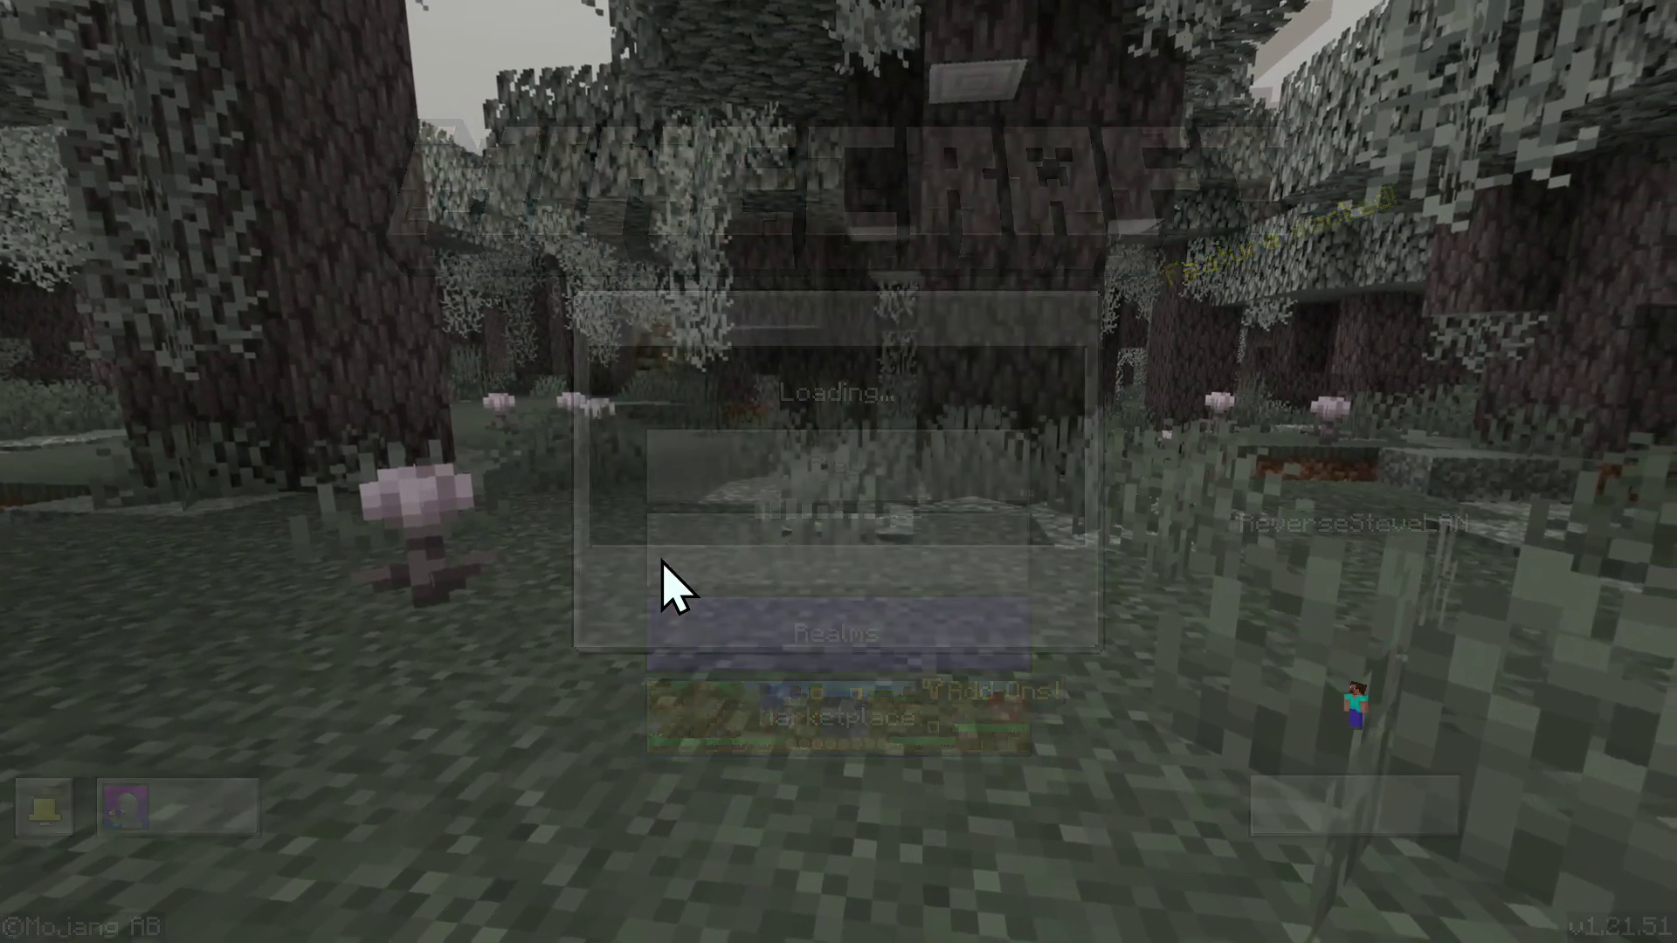
pyautogui.scroll(-3, 393, 637)
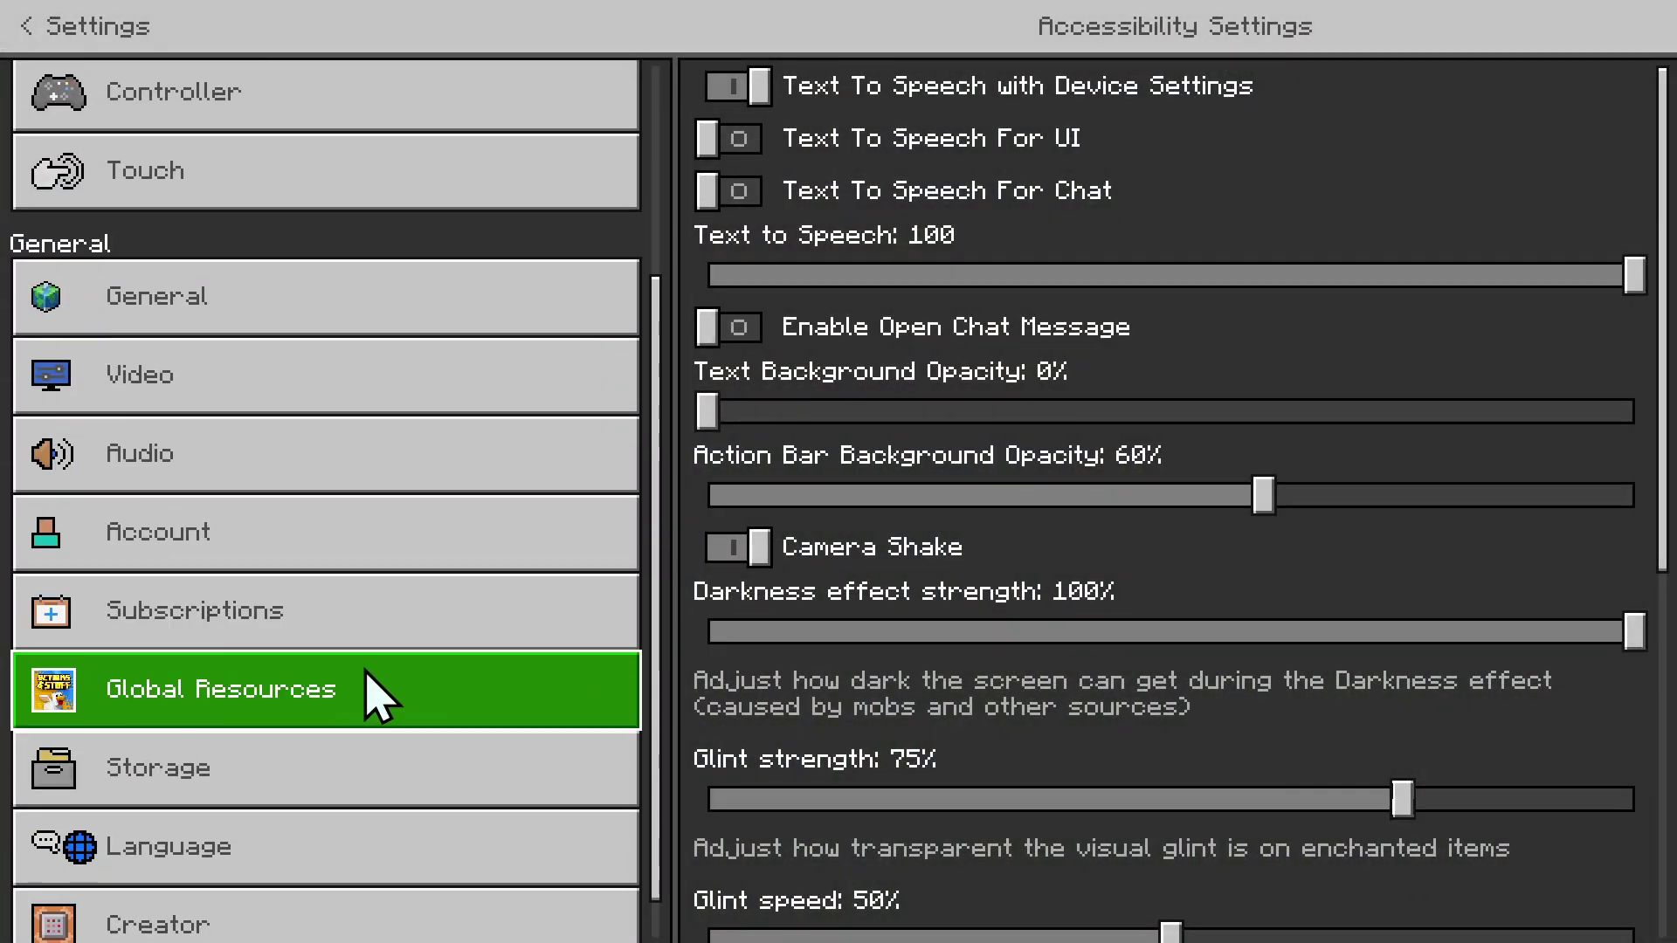
pyautogui.click(378, 696)
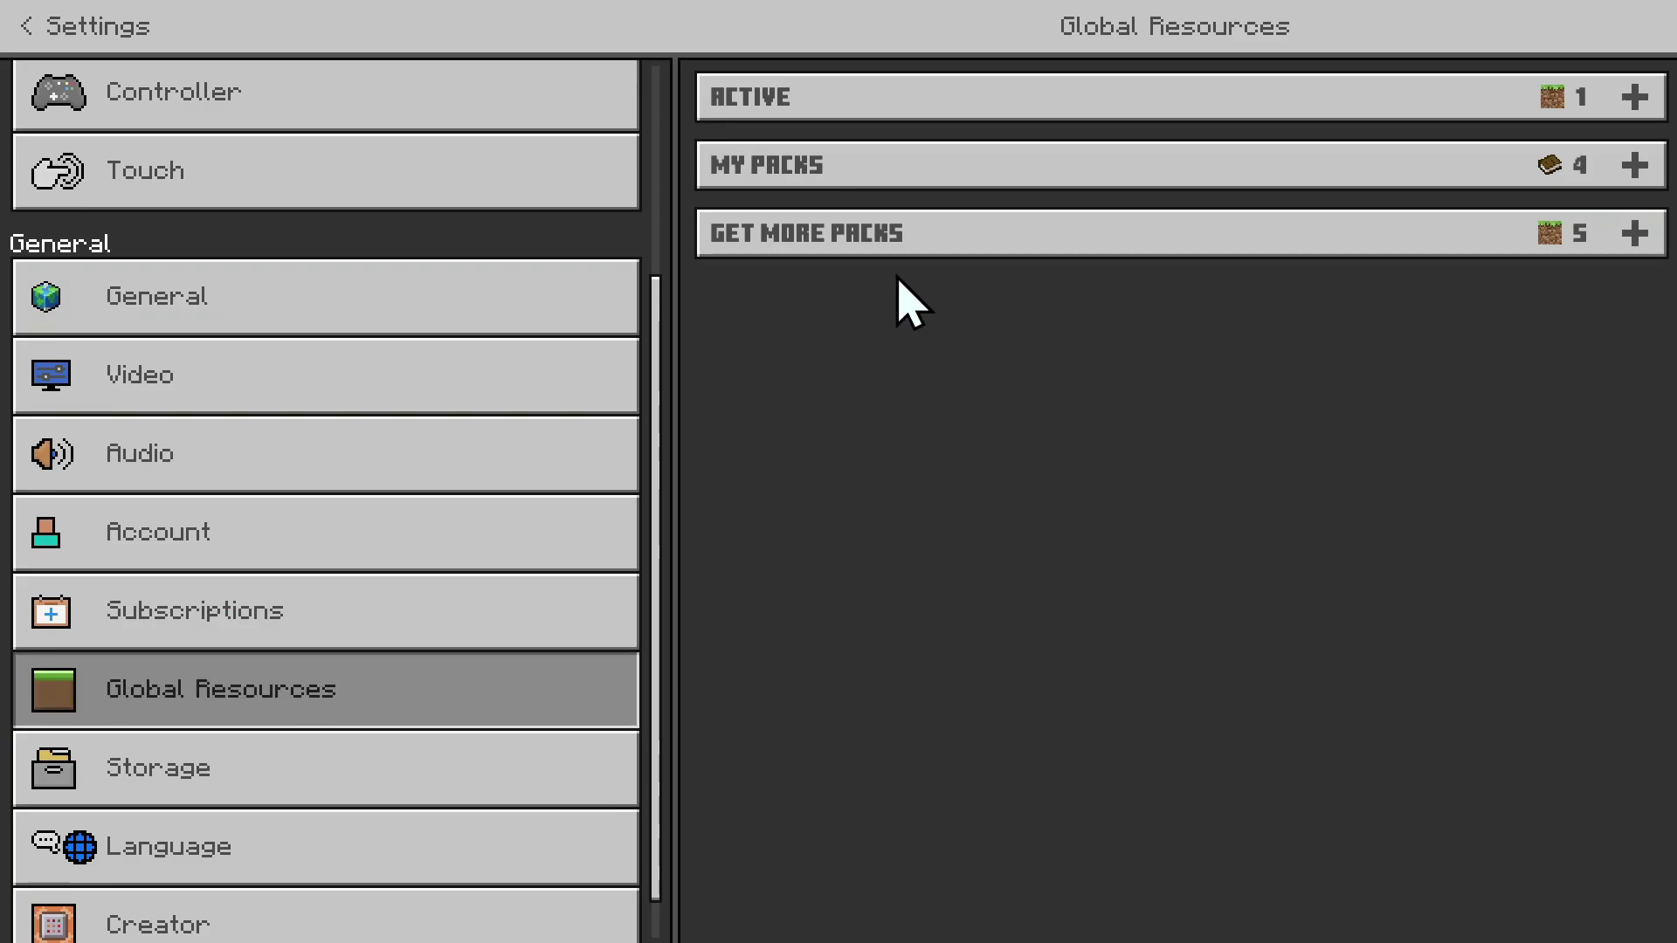
pyautogui.click(900, 178)
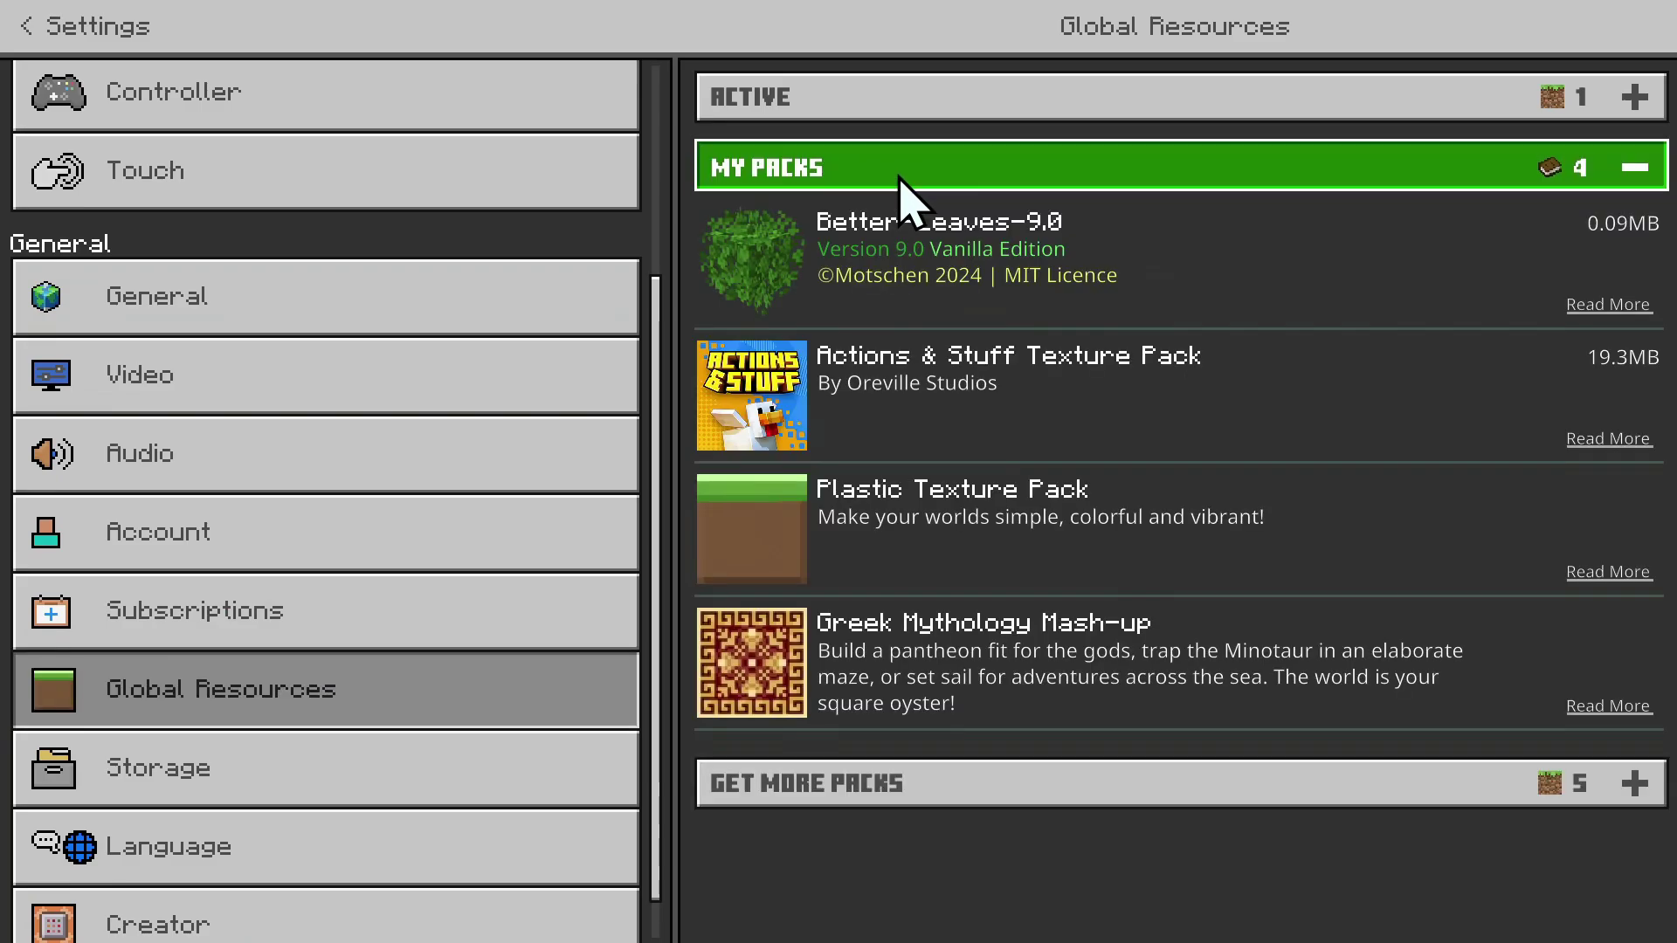
pyautogui.click(900, 273)
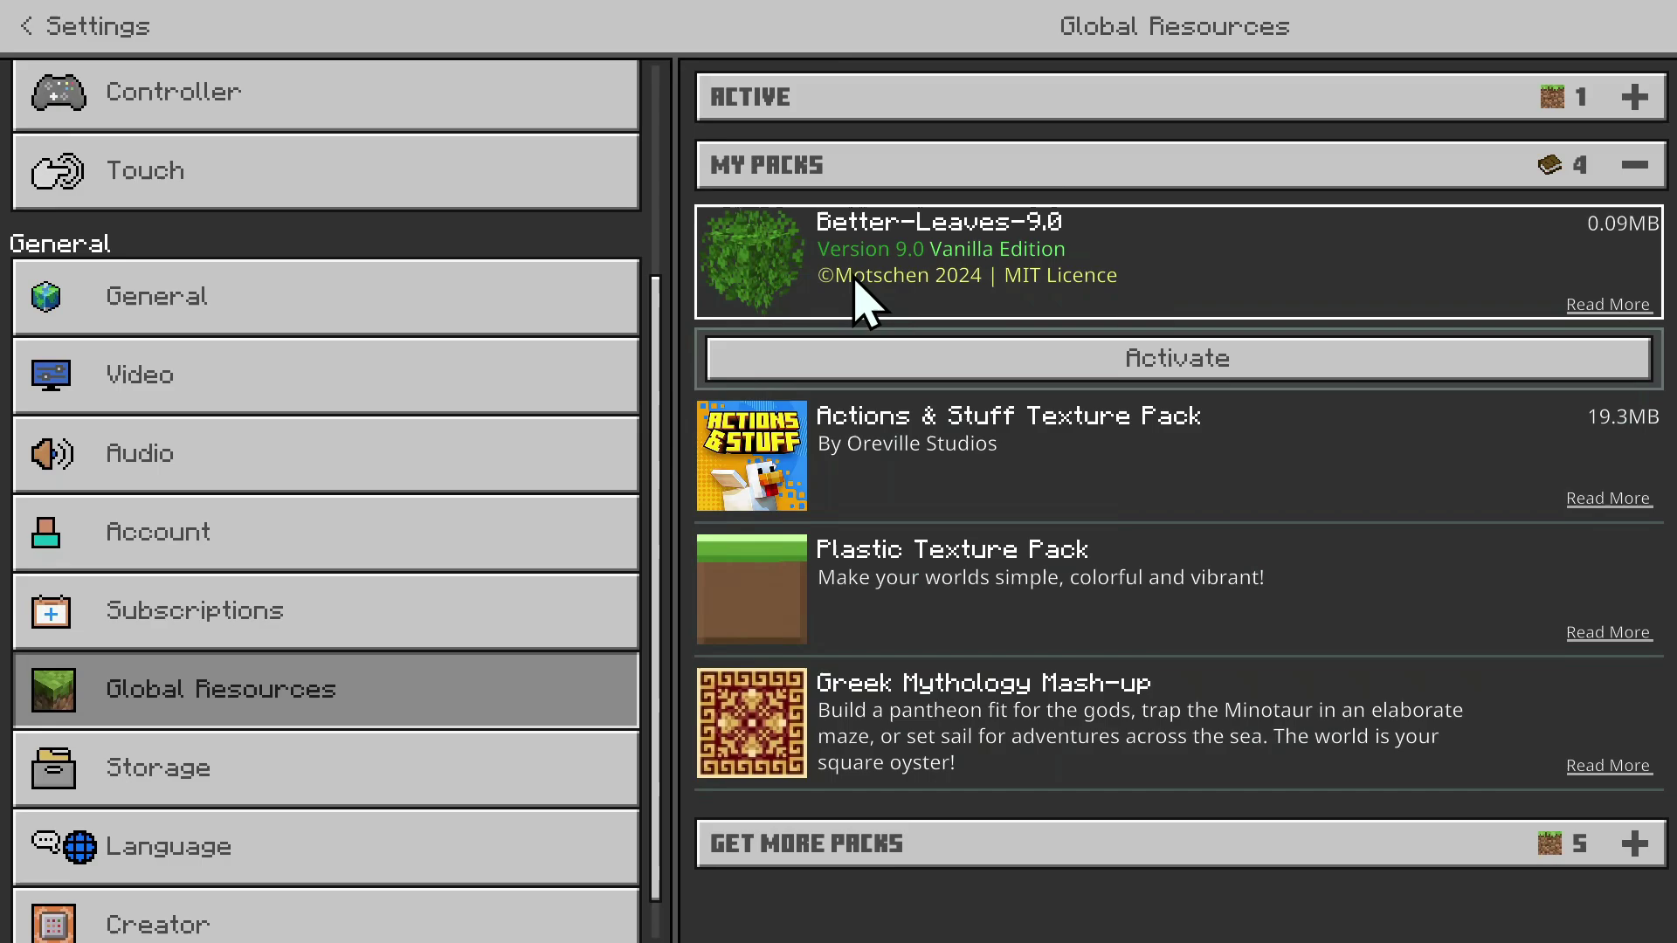
pyautogui.click(962, 375)
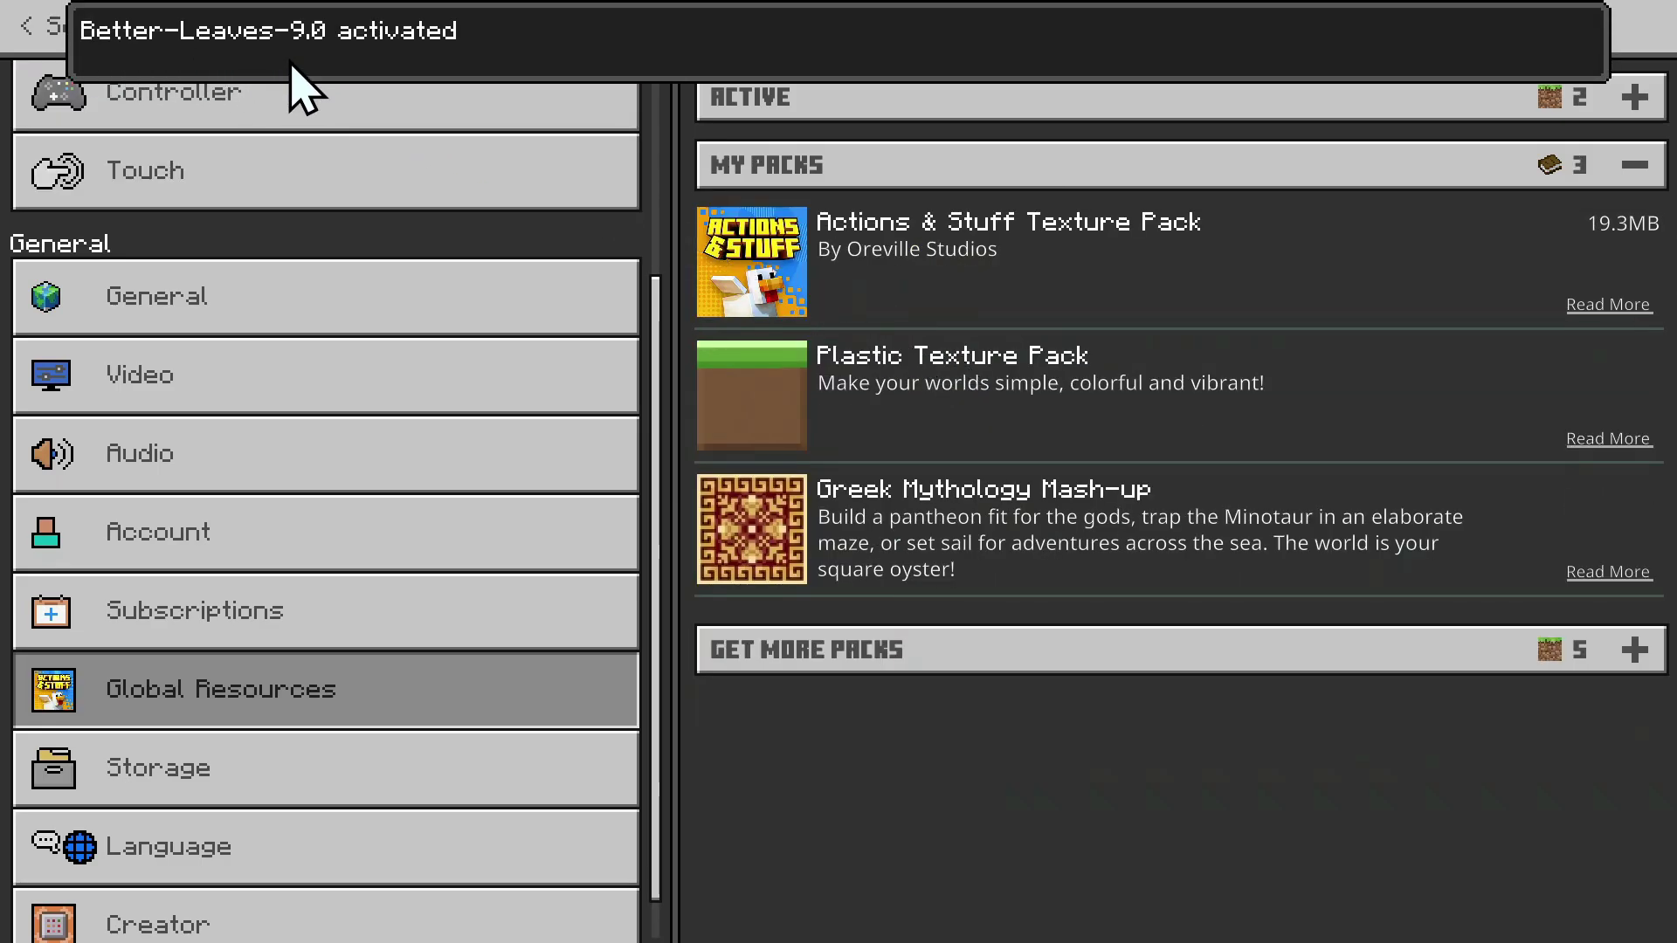
pyautogui.click(29, 42)
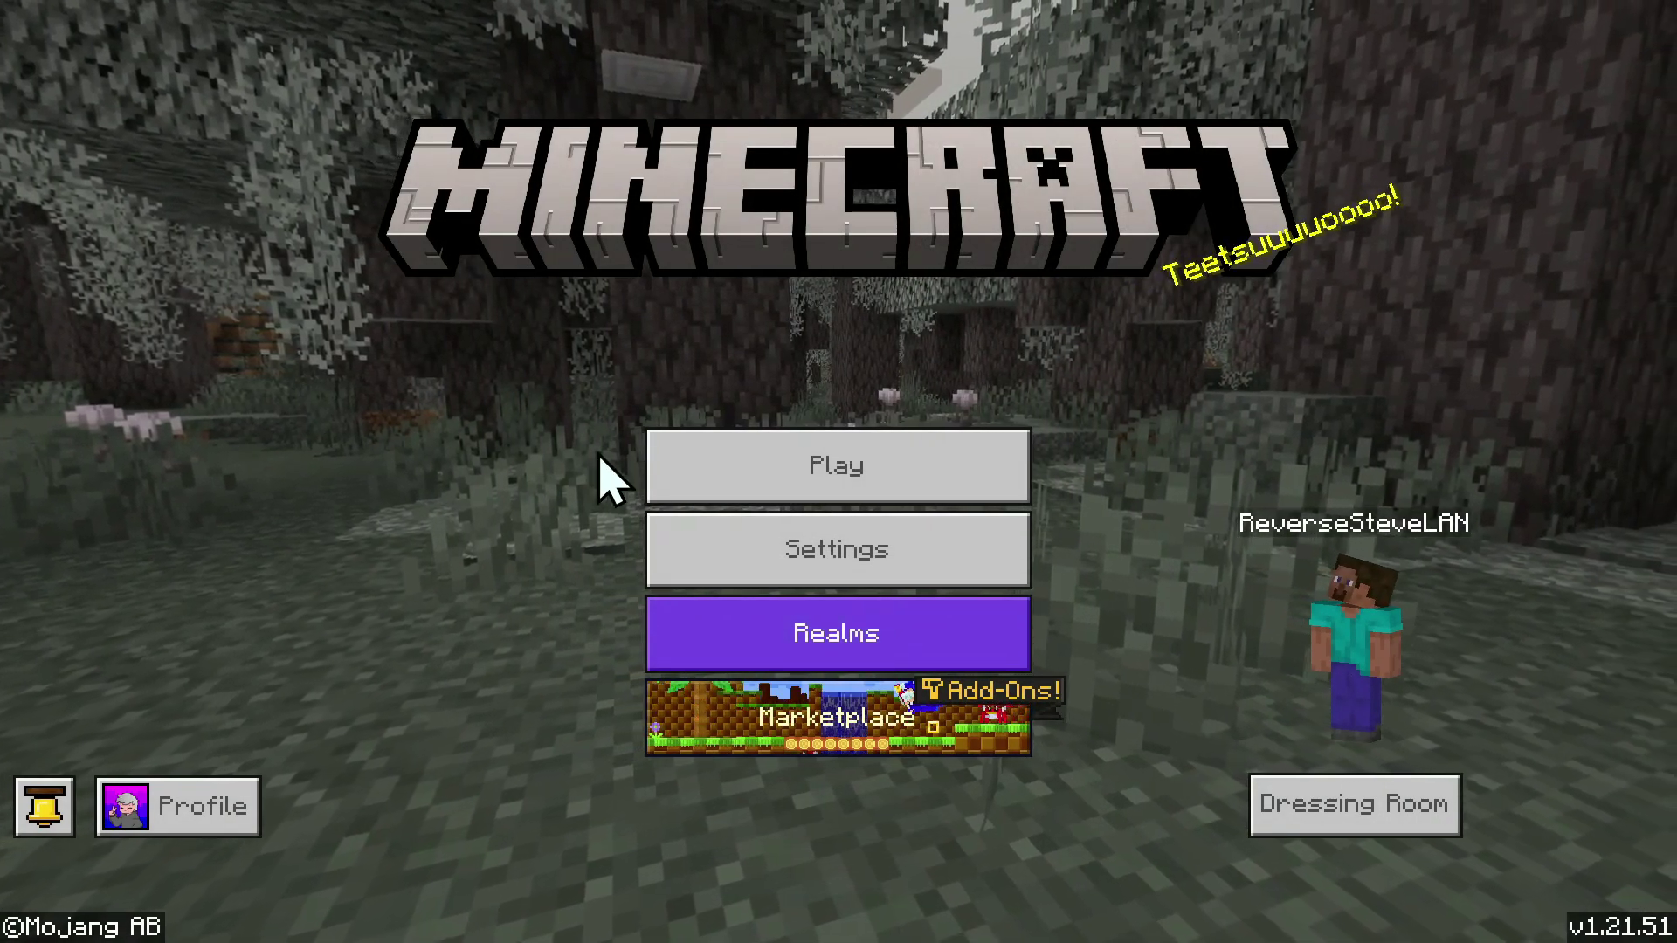
# Step: Load a world and take Dark Oak Leaves from the creative inventory's Nature category
pyautogui.click(662, 480)
pyautogui.click(690, 432)
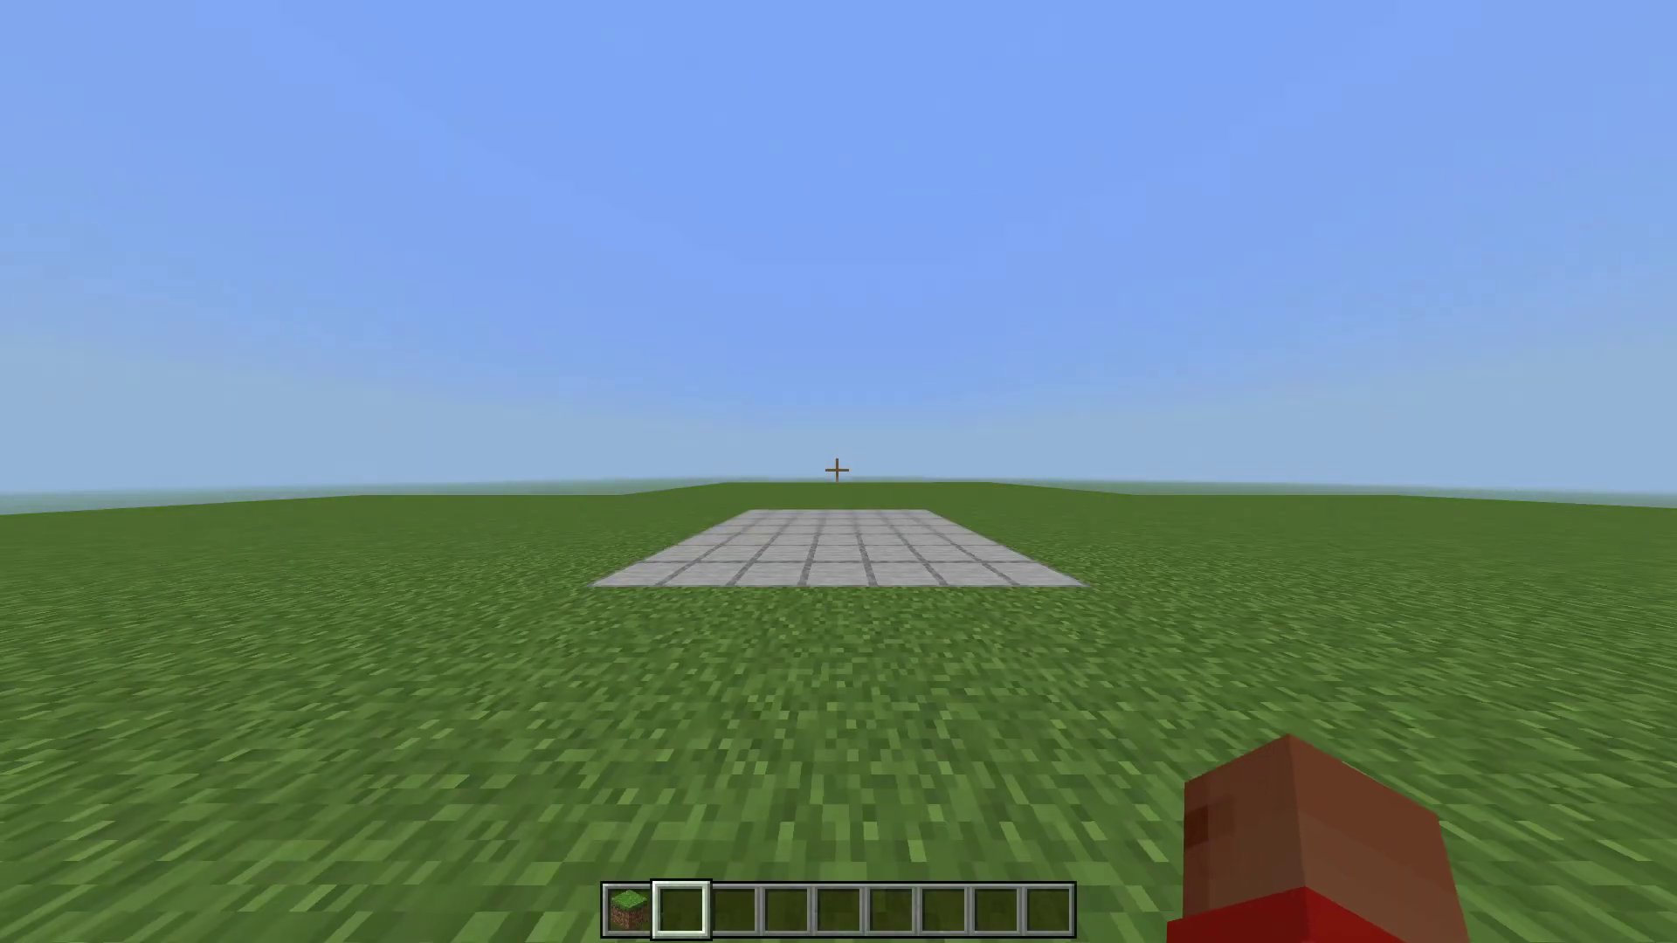
pyautogui.press('e')
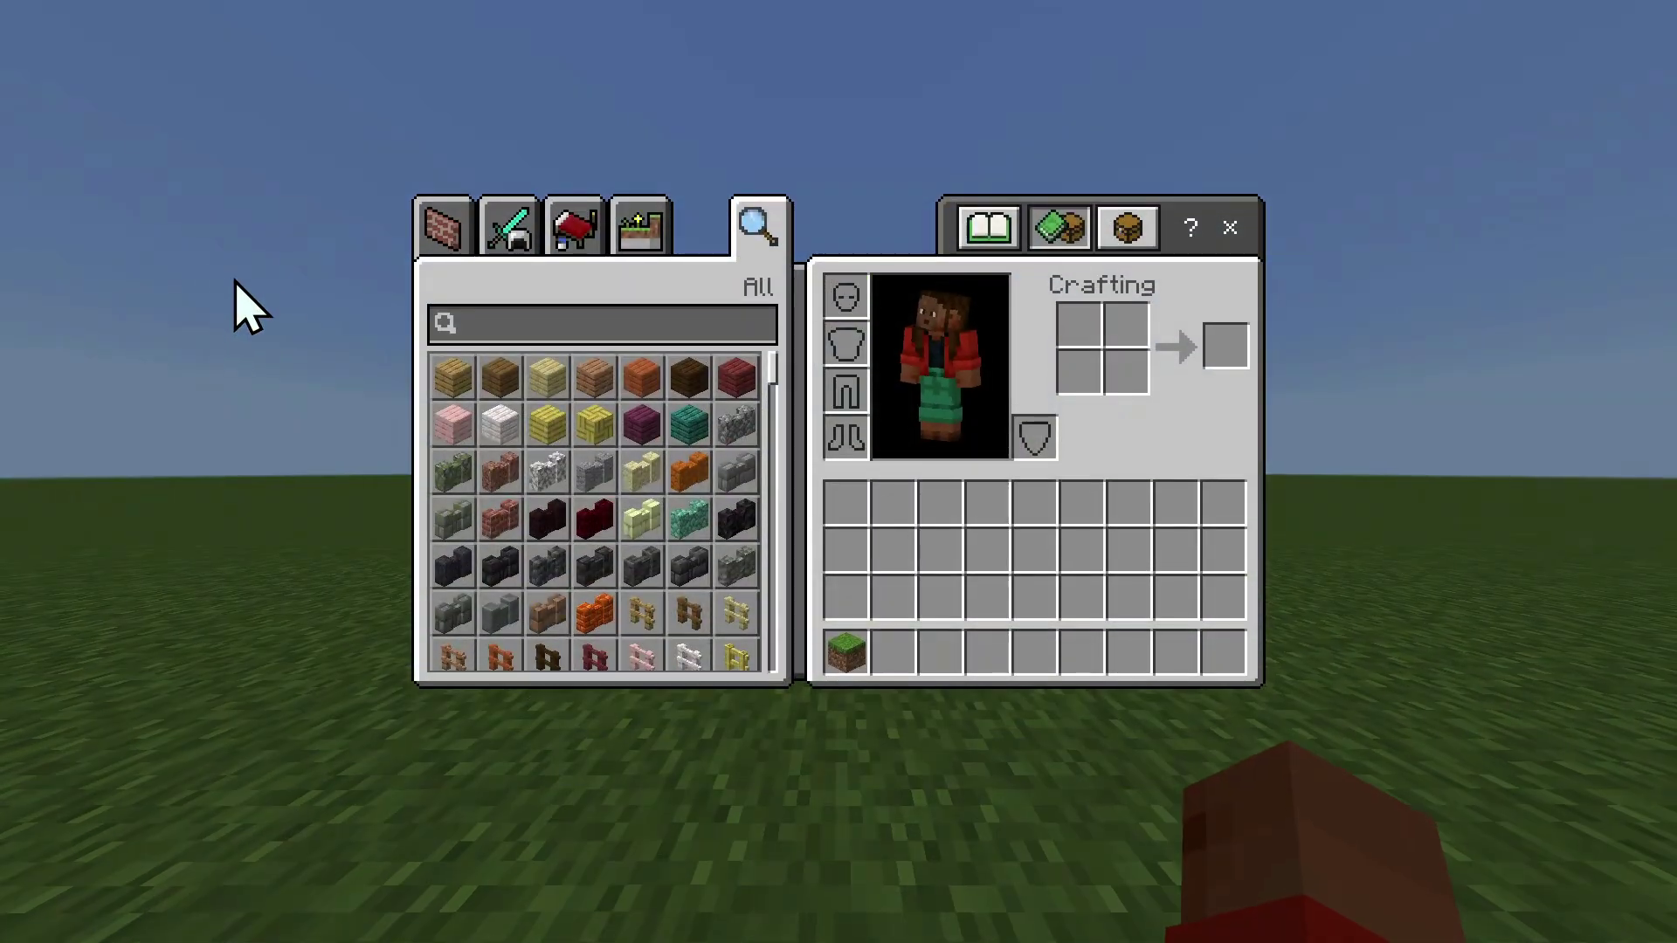
pyautogui.click(641, 229)
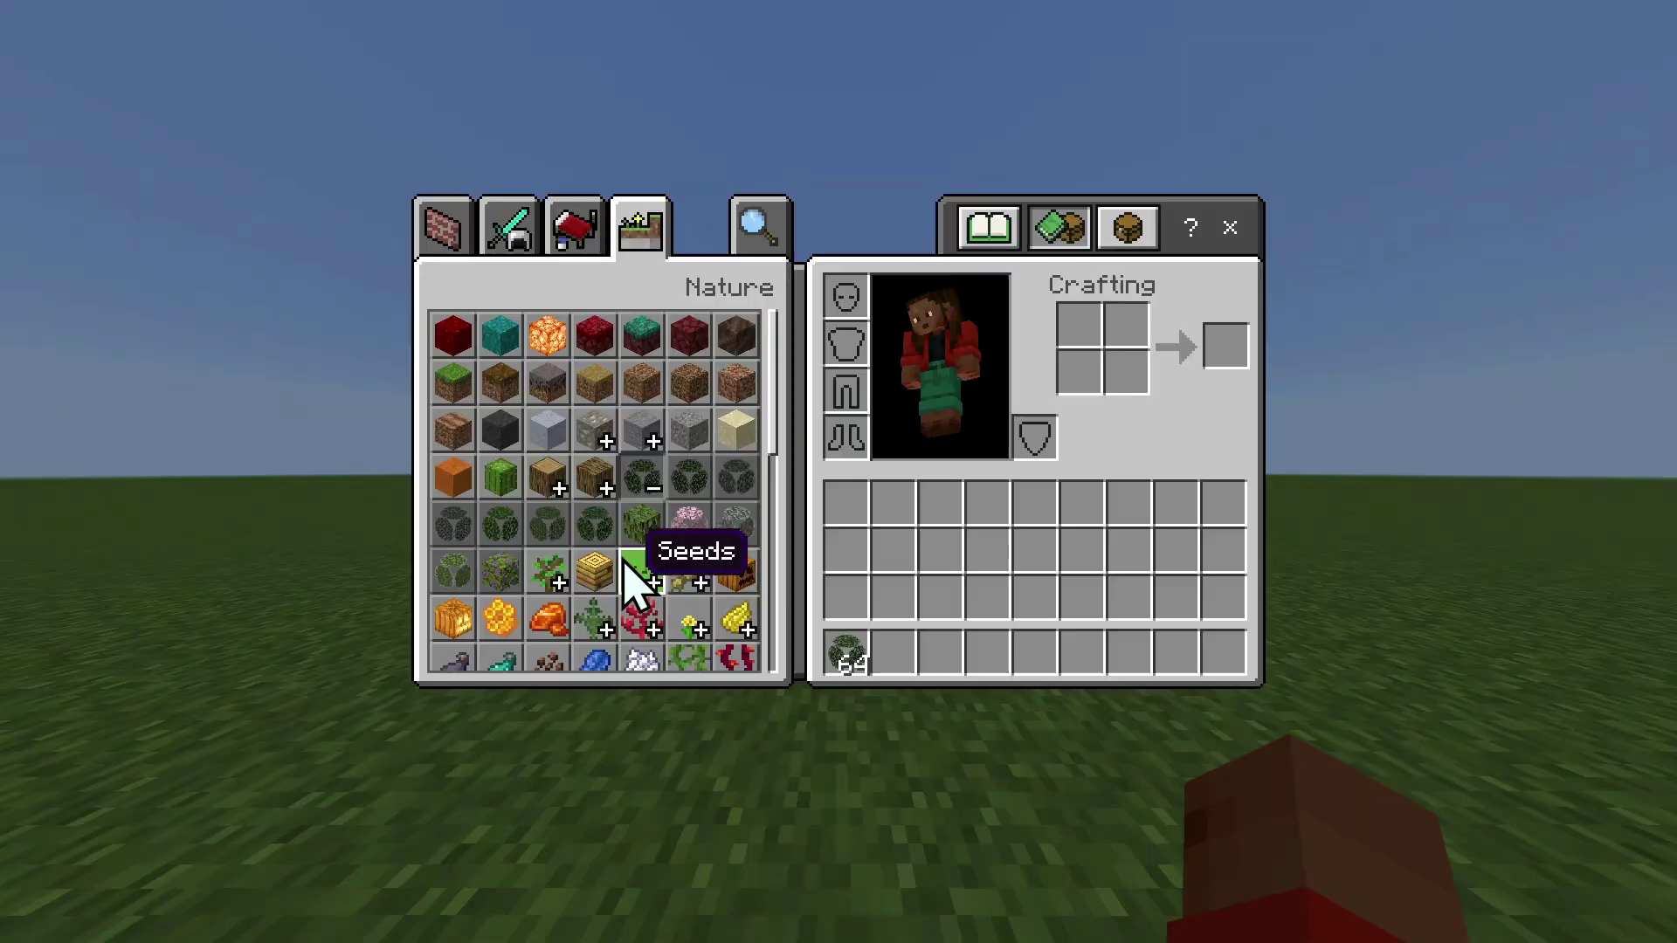
pyautogui.press('e')
# Step: Place a small stacked cluster of Dark Oak Leaves blocks beside the platform
pyautogui.press('1')
pyautogui.rightClick(838, 471)
pyautogui.press('3')
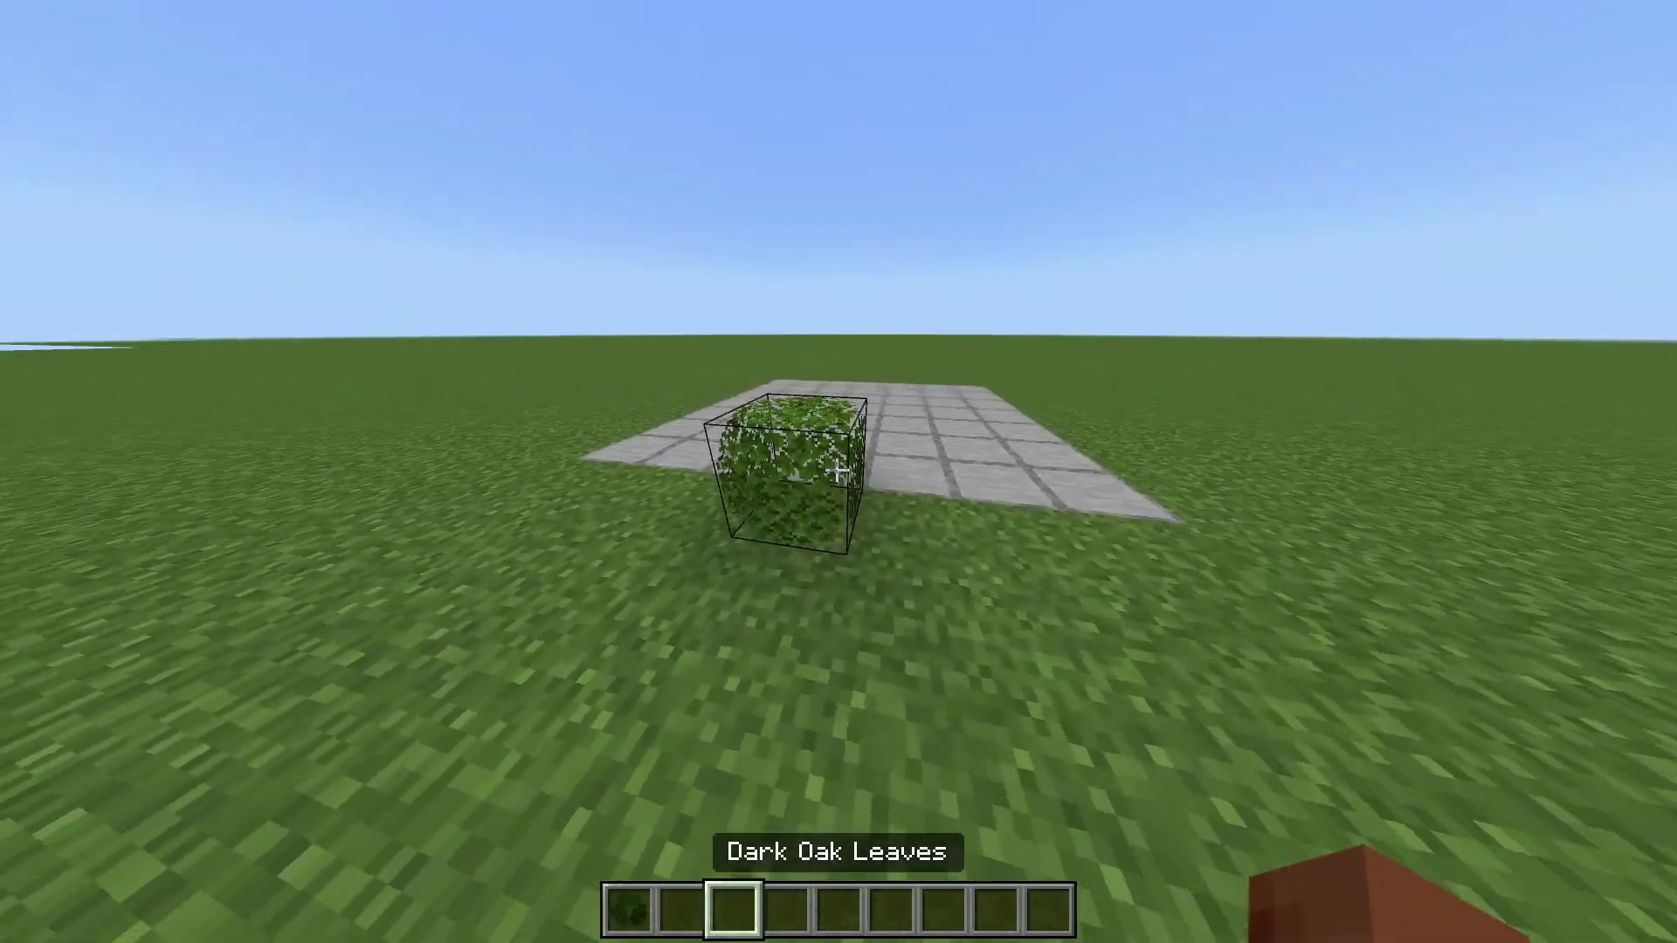
pyautogui.press('1')
pyautogui.rightClick(839, 472)
pyautogui.rightClick(838, 472)
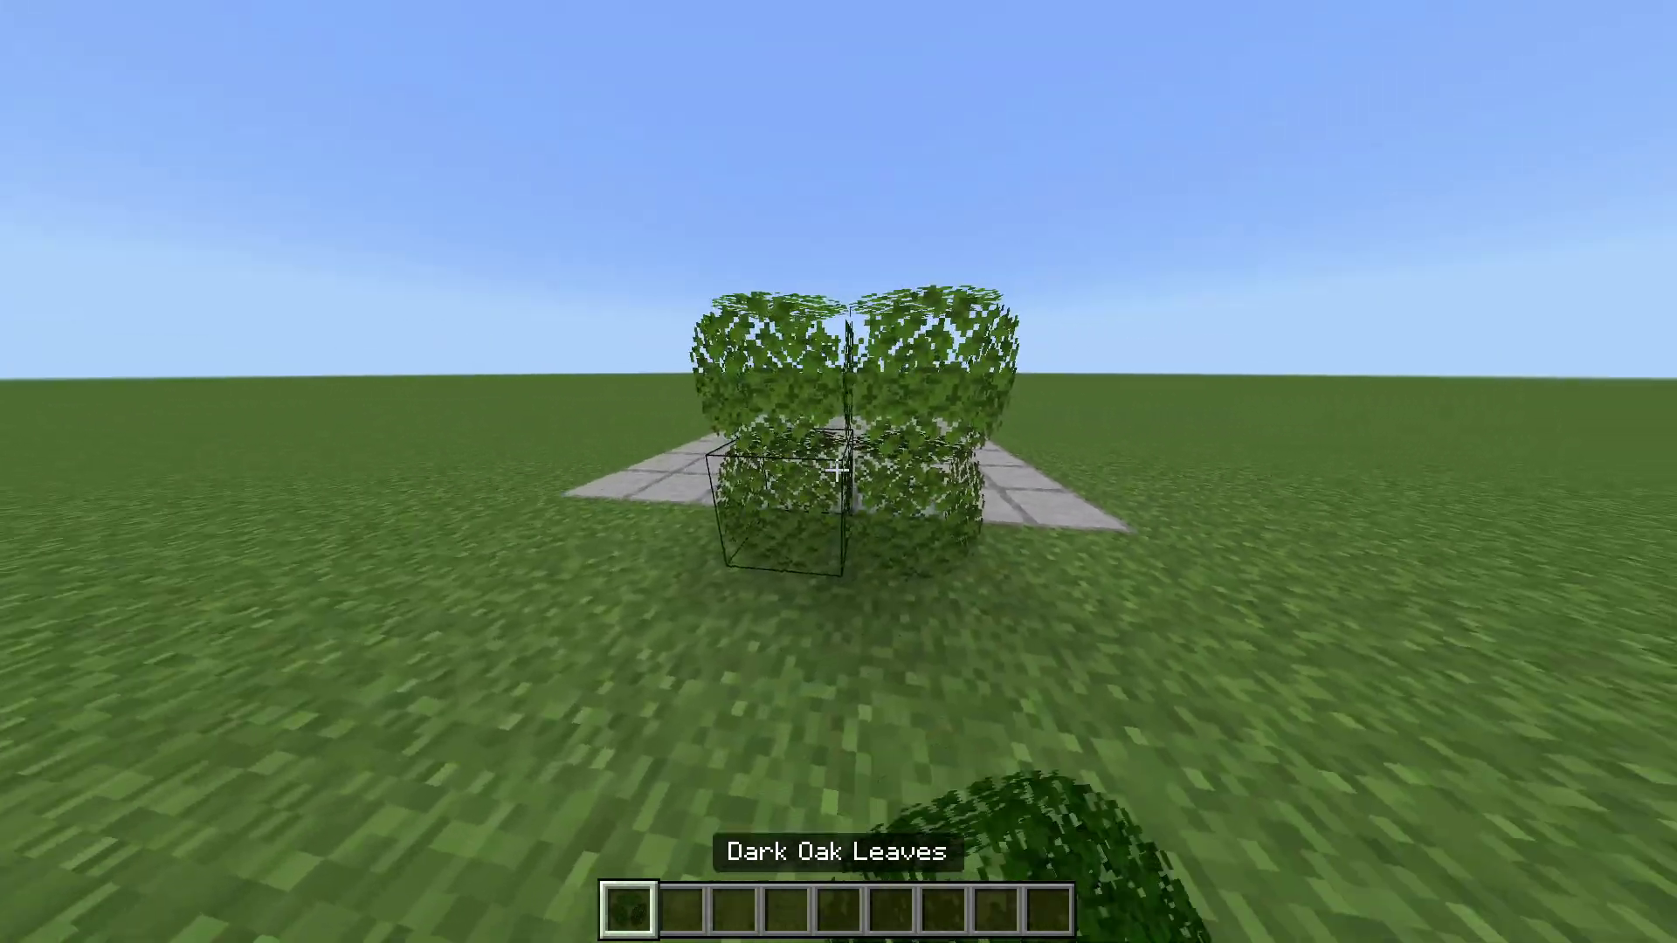
pyautogui.press('s')
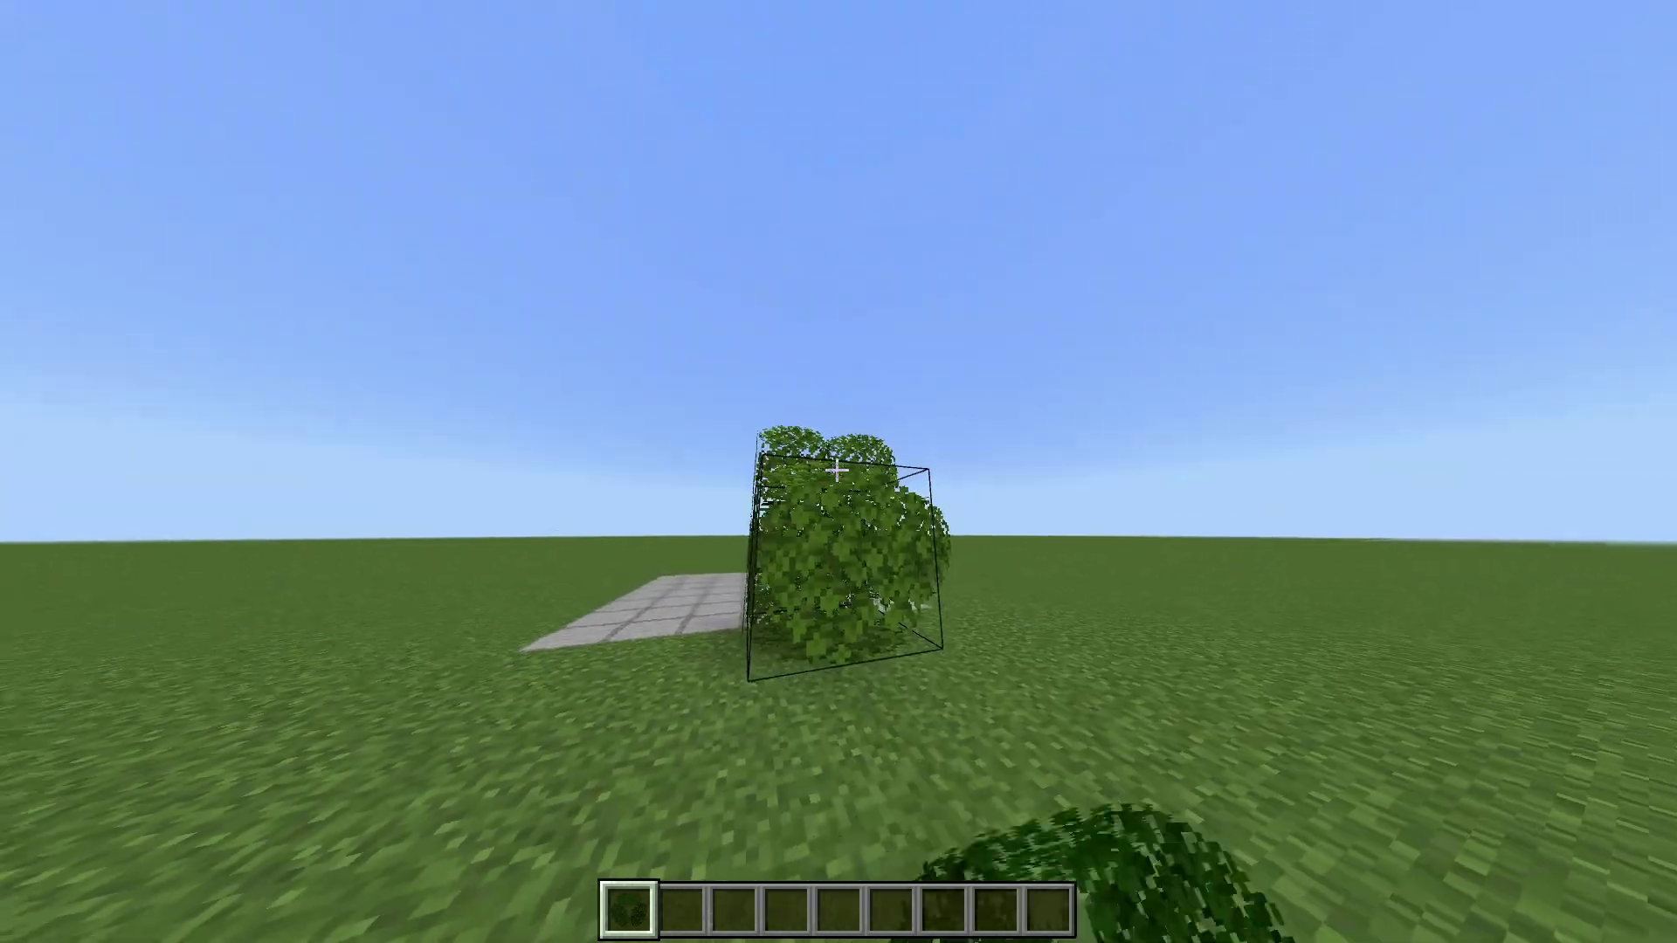
pyautogui.rightClick(837, 472)
pyautogui.press('s')
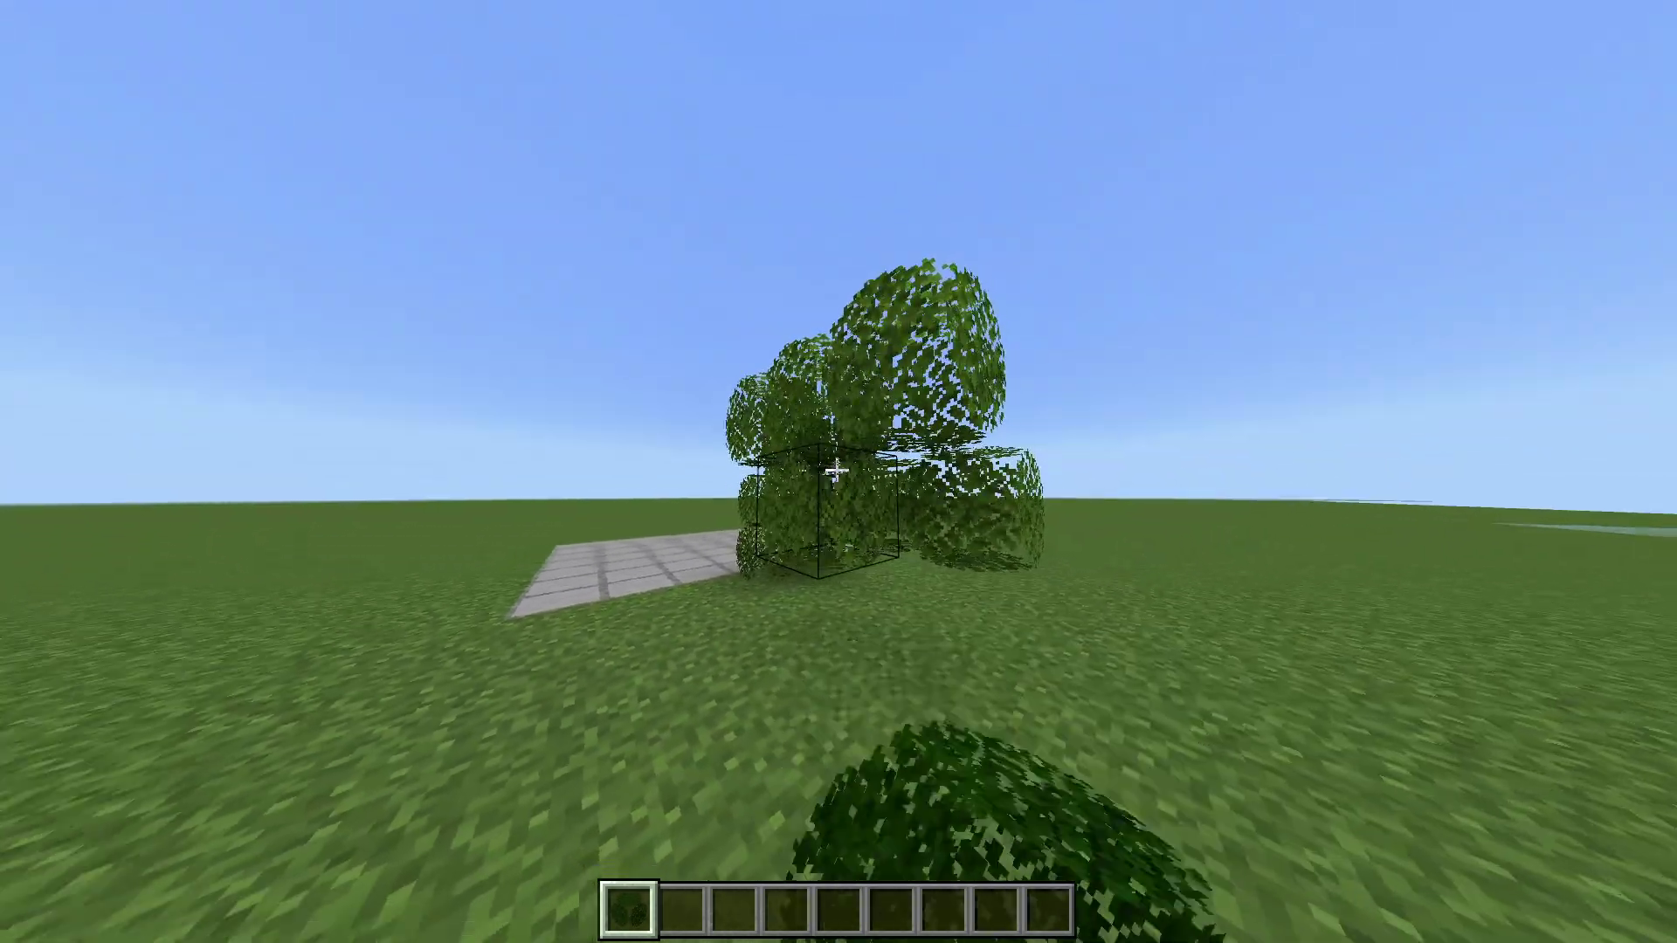
pyautogui.press('4')
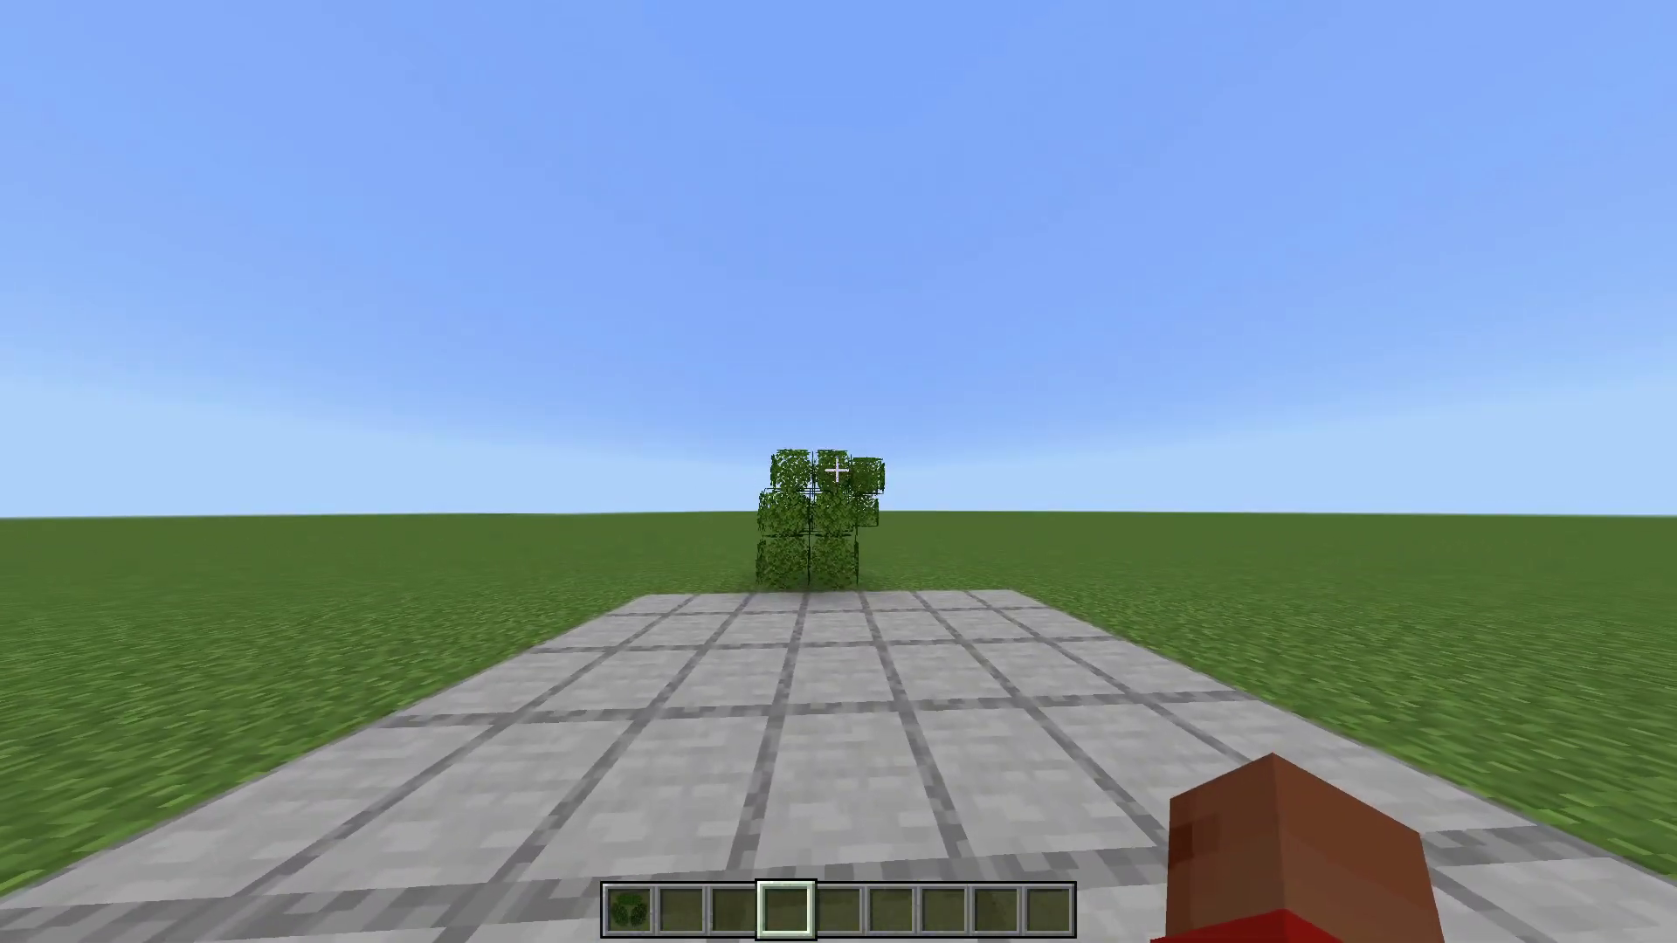
# Step: Switch to front-facing third-person view and walk away to see the bushy leaves
pyautogui.press('F5')
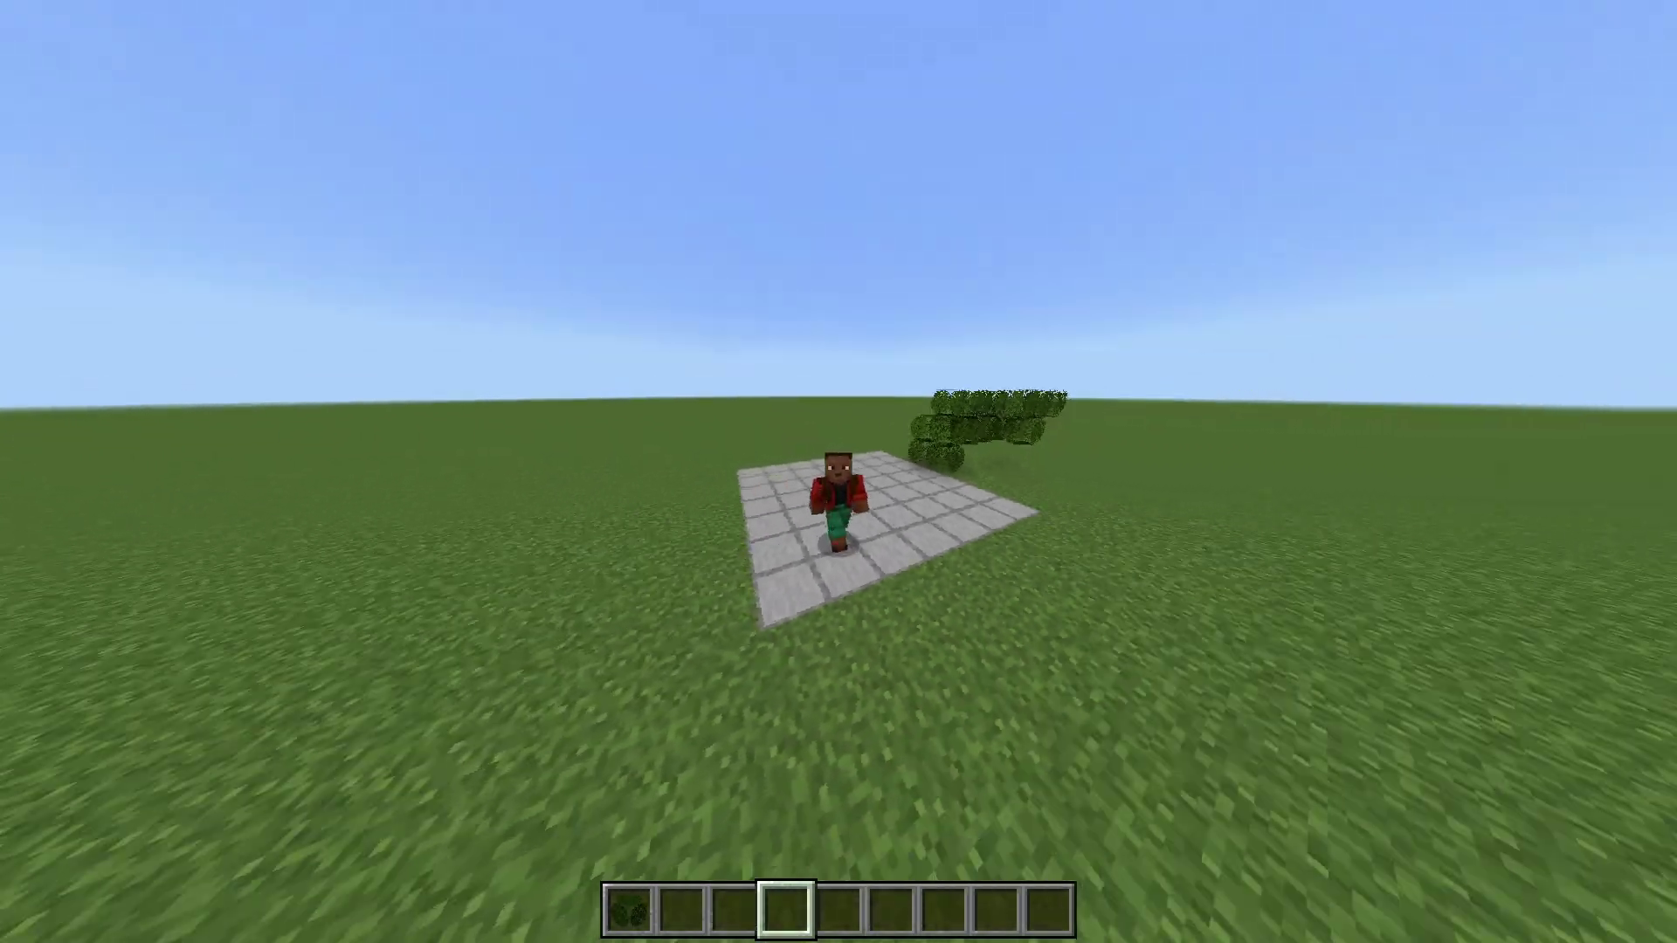
pyautogui.press('w')
pyautogui.press('w')
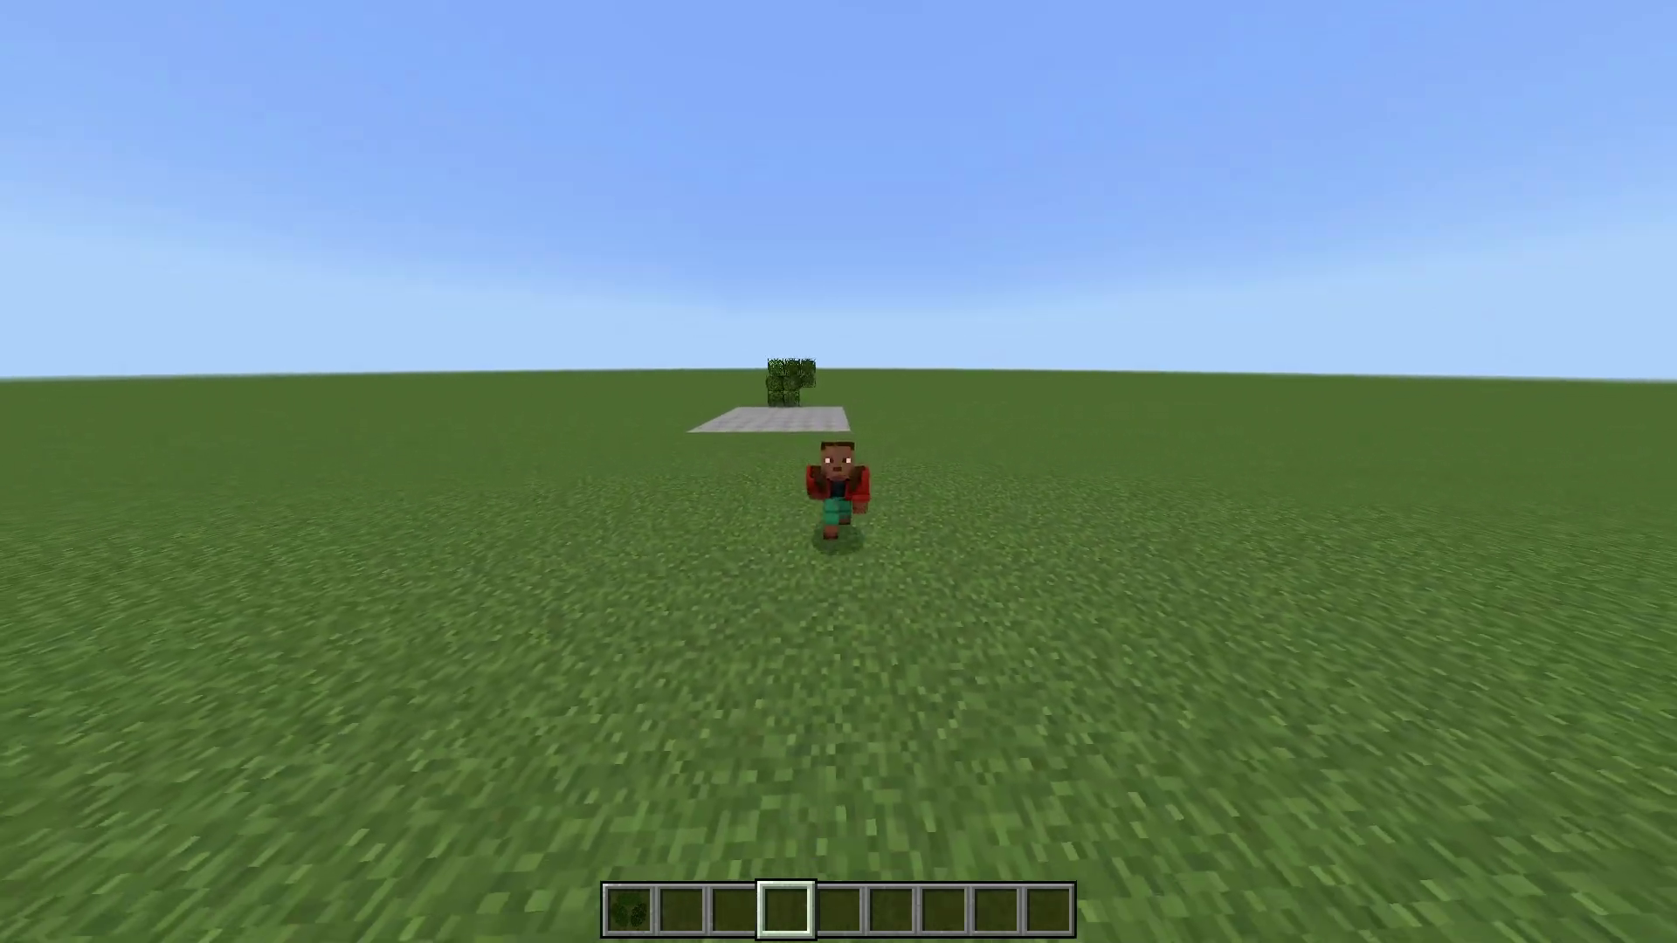
pyautogui.press('w')
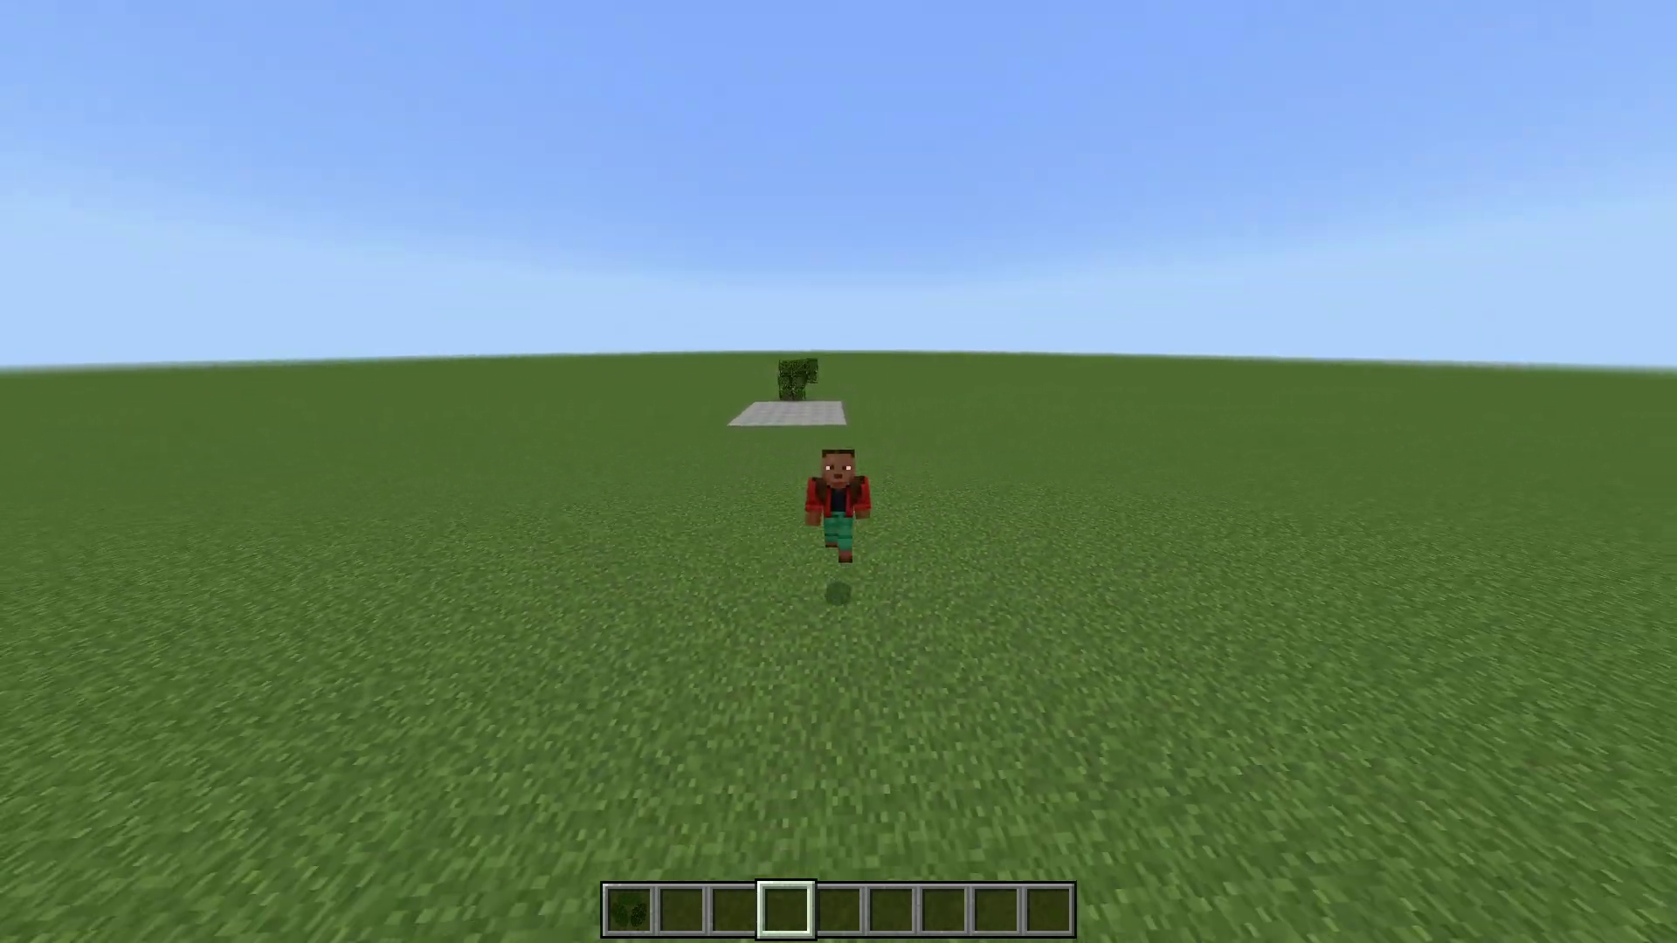